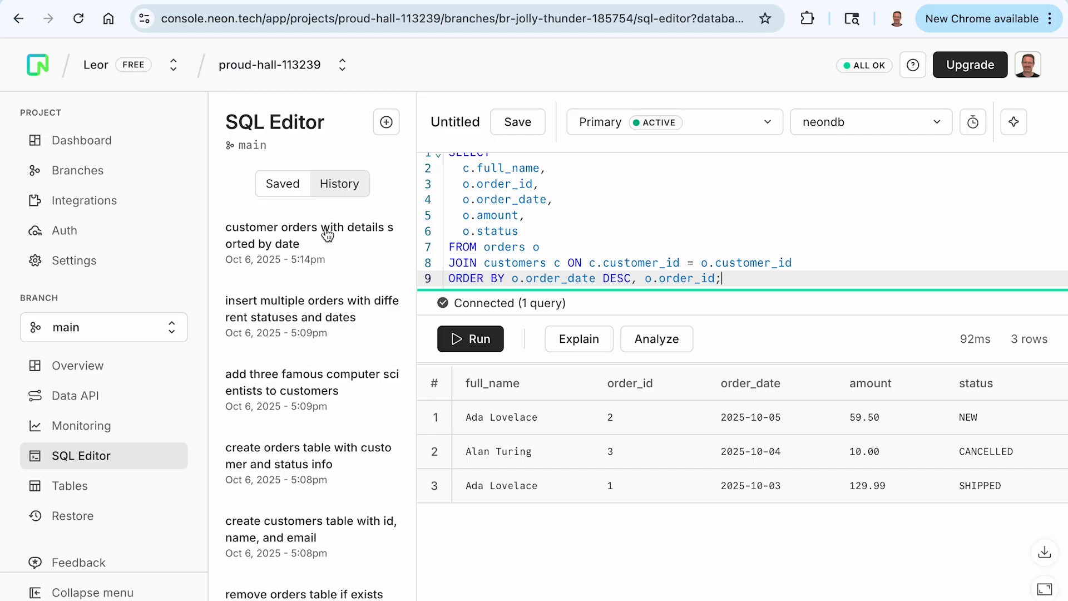
Step: Examine the records in the customers and orders tables of the neondb database
left_click(78, 485)
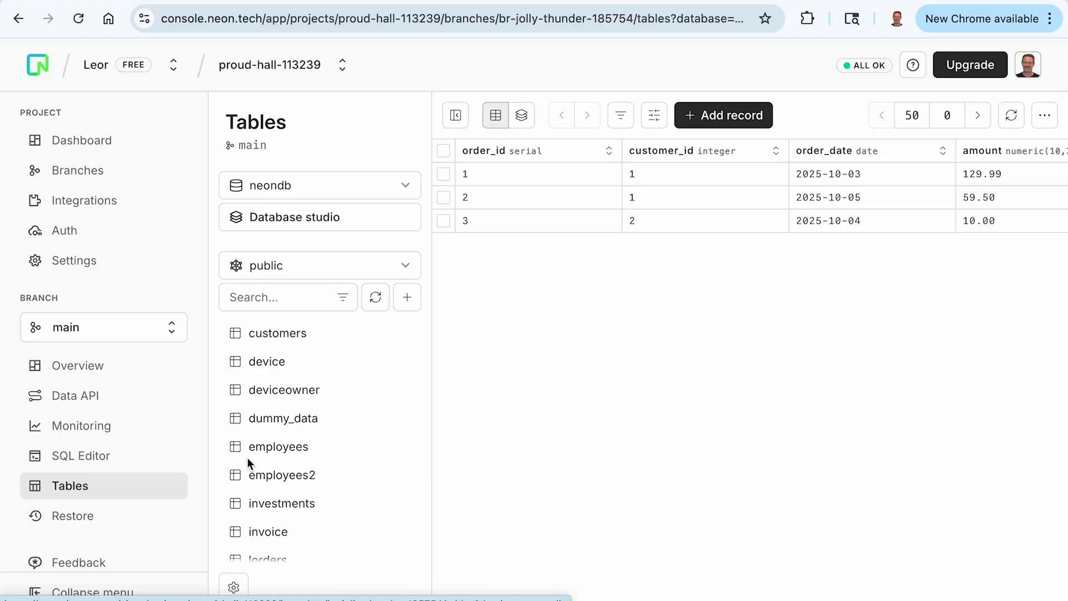
left_click(278, 334)
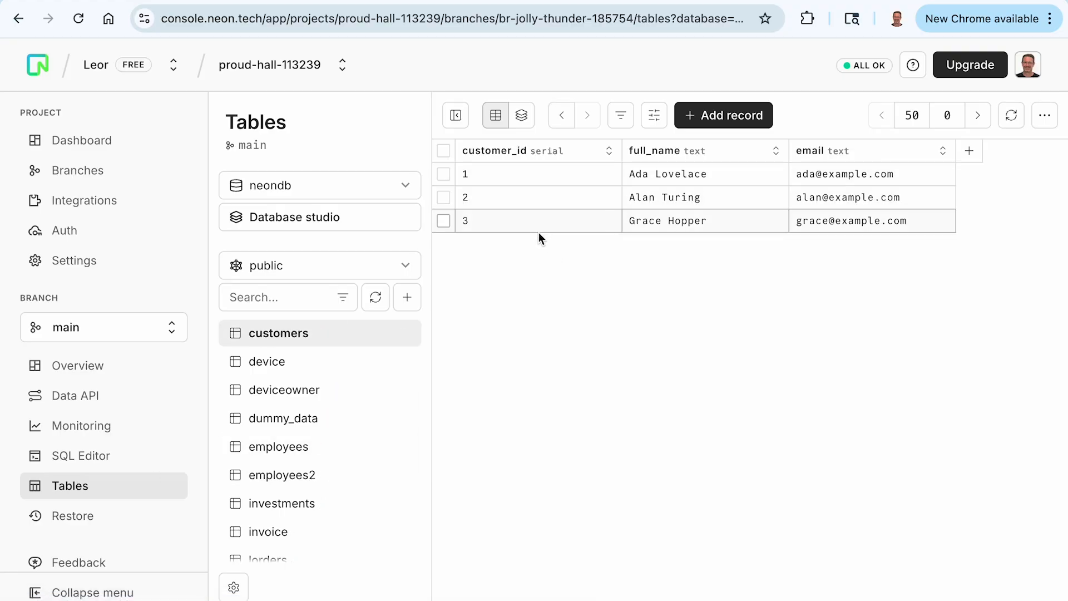
scroll(334, 473, "down", 2)
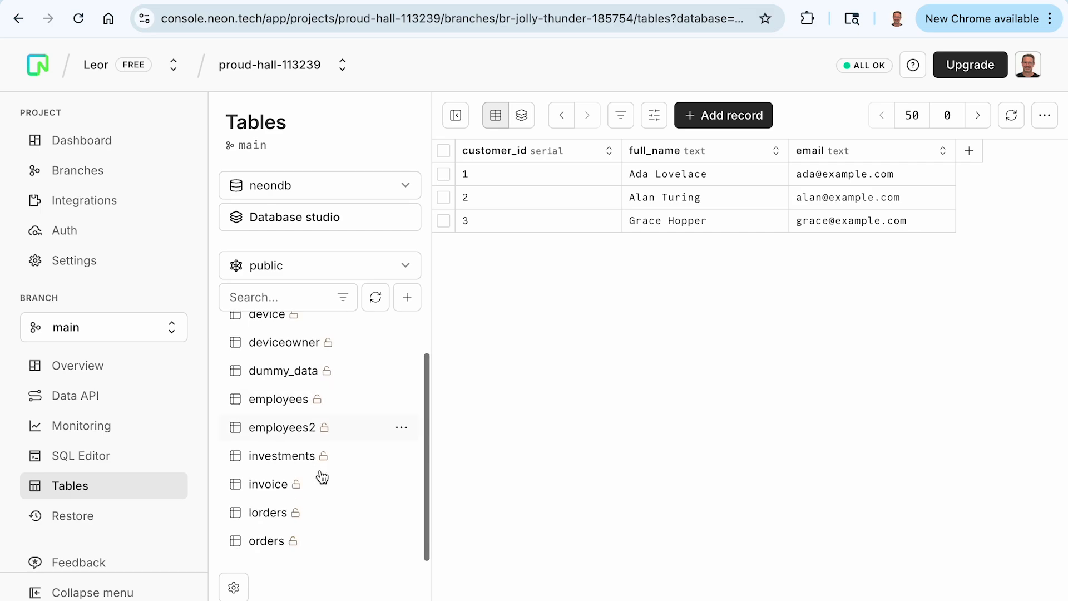
left_click(267, 551)
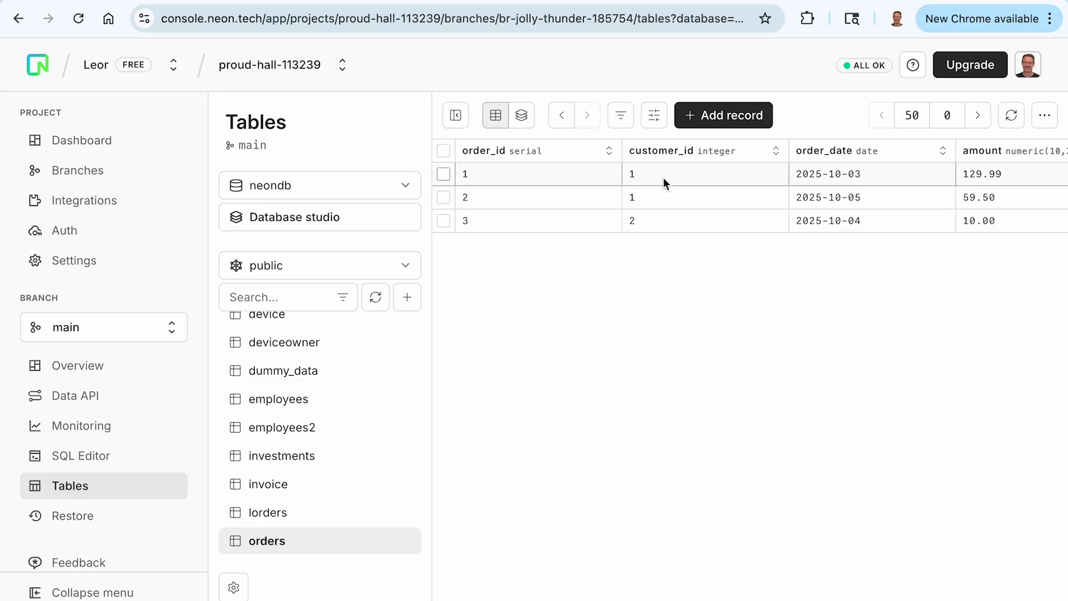
scroll(304, 389, "up", 1)
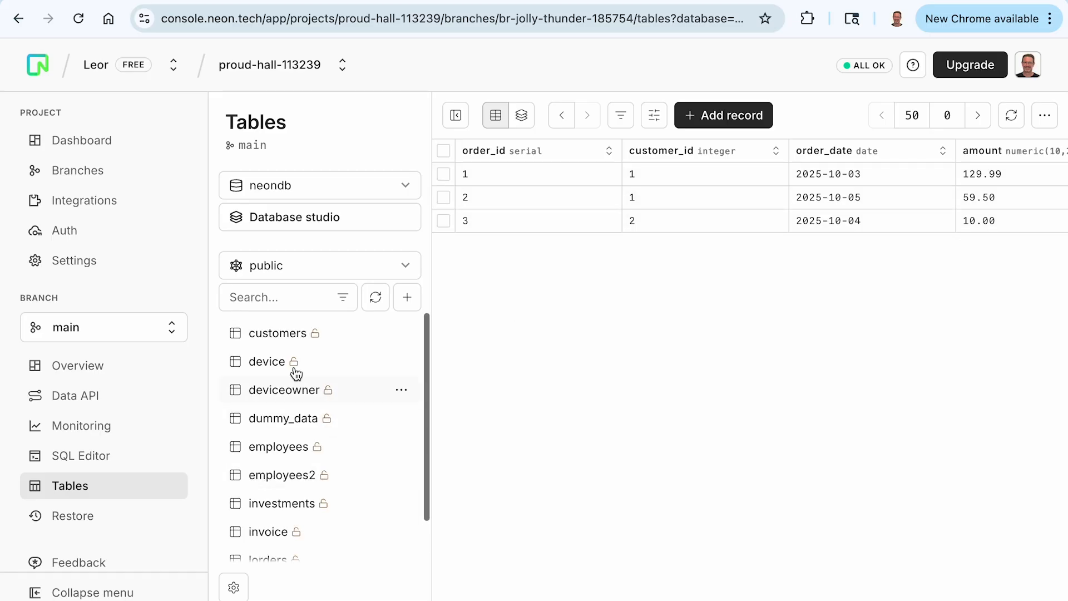
left_click(274, 344)
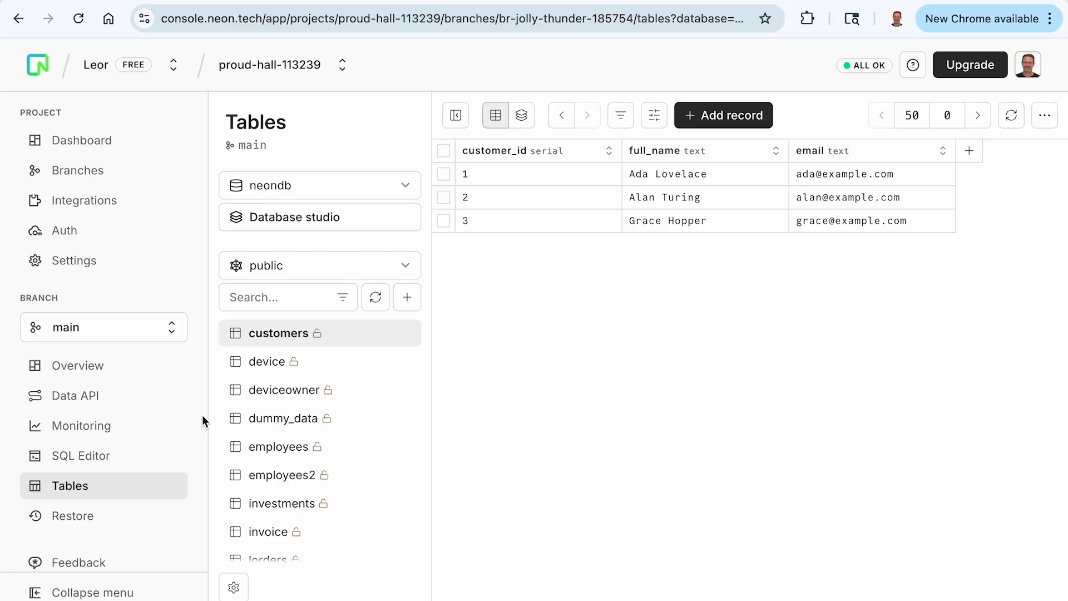
Step: Review and run the query joining orders with customers in the Neon SQL Editor
left_click(110, 449)
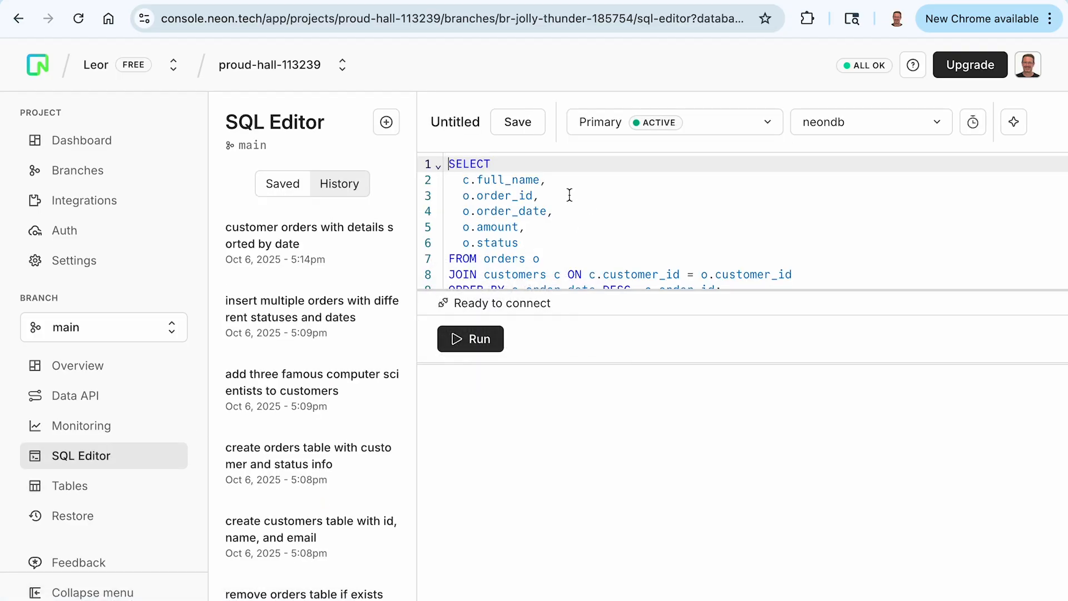
scroll(550, 182, "down", 1)
scroll(550, 181, "up", 1)
scroll(550, 181, "down", 1)
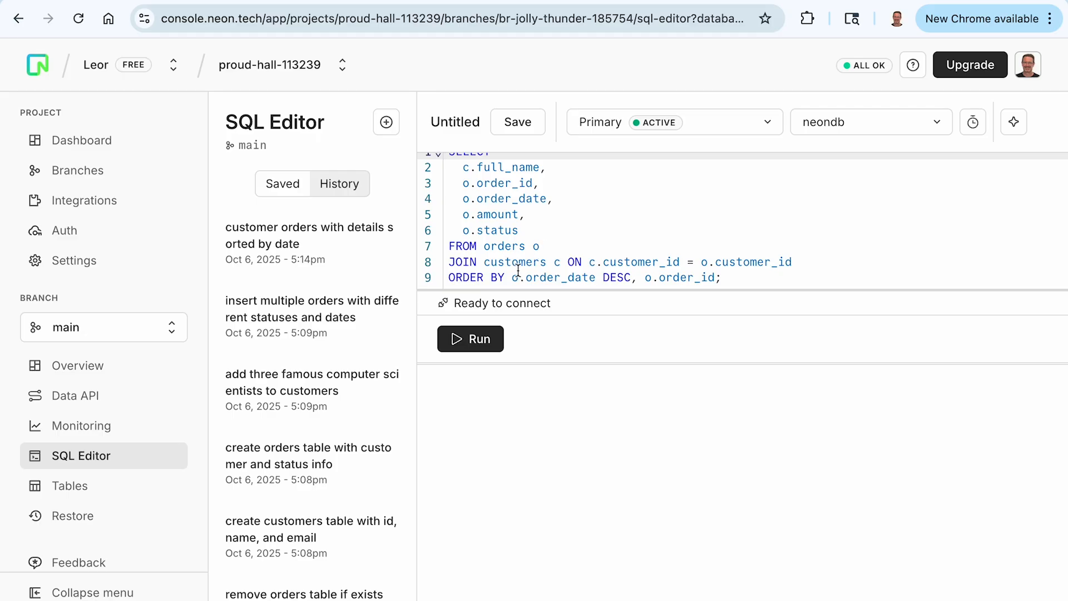
left_click(479, 341)
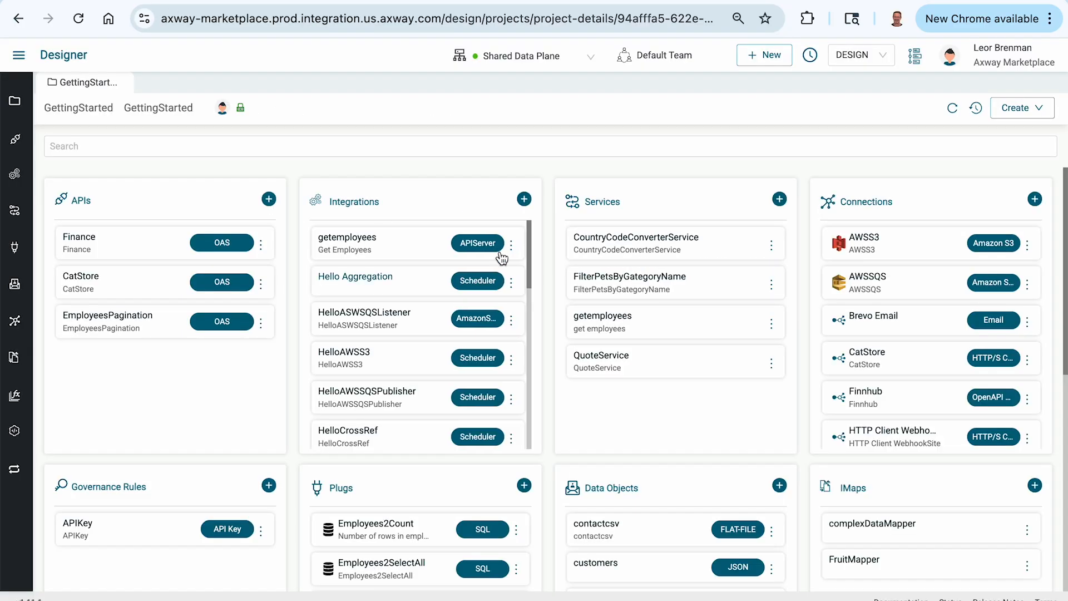
Step: In Axway Designer, create an integration named "Hello DB Custom SQL" in the GettingStarted project
left_click(525, 202)
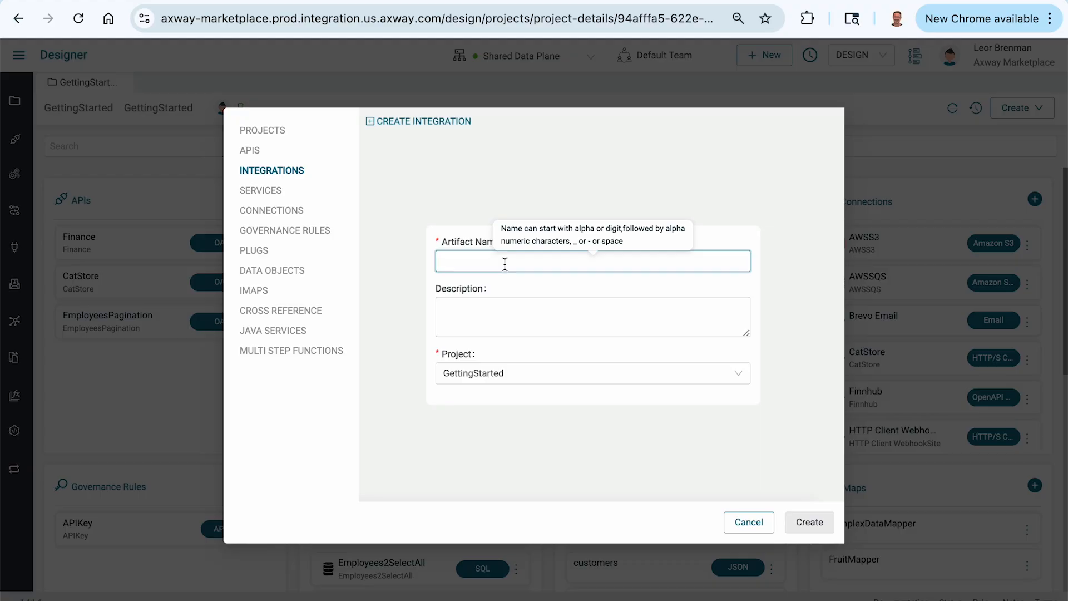
type("Hello")
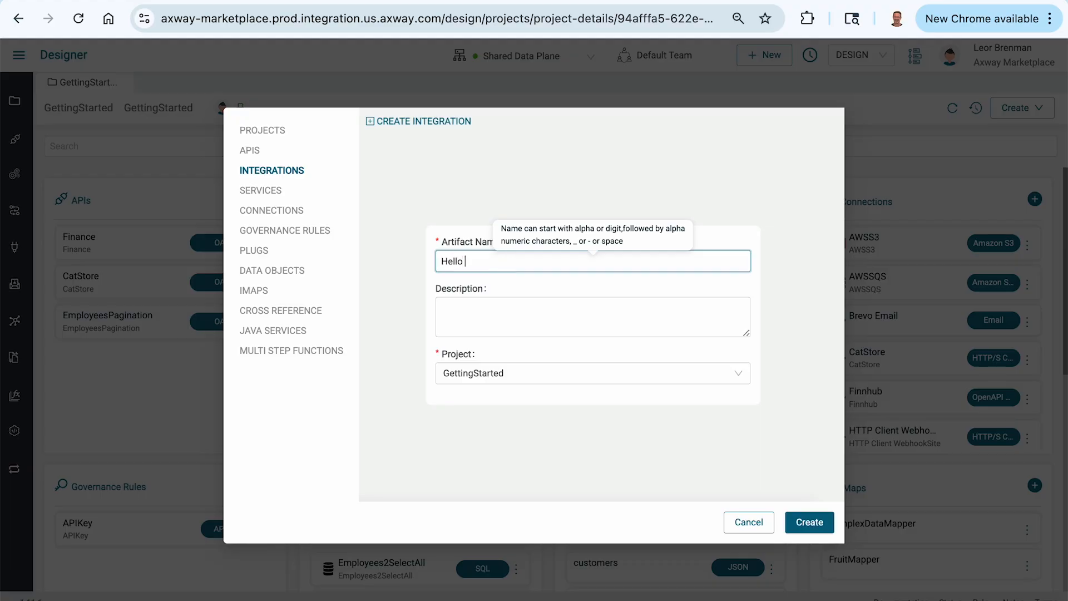
type(" DB Custom SQL")
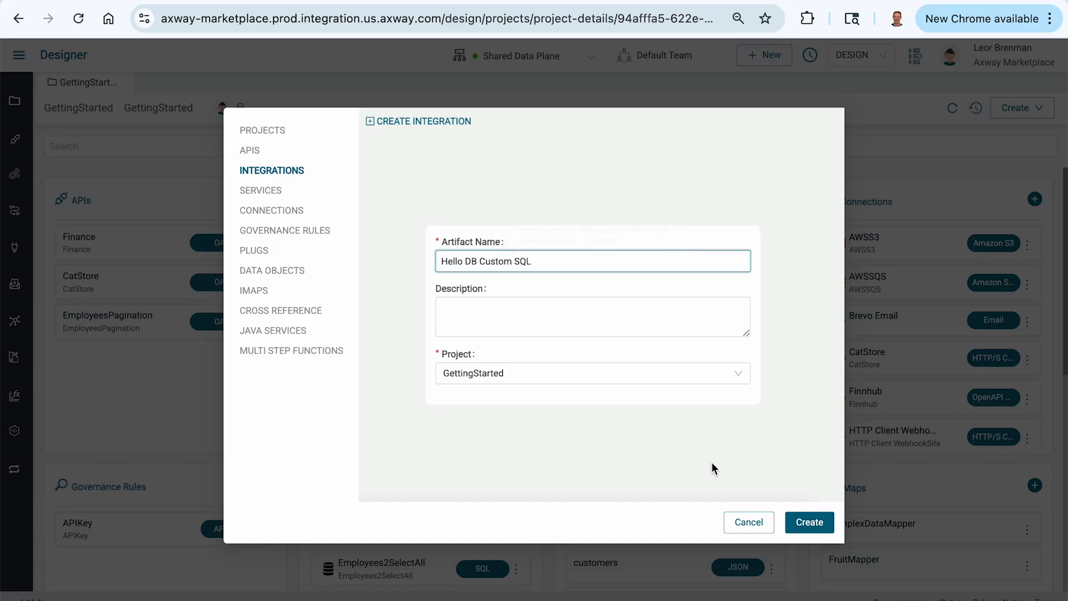
left_click(807, 521)
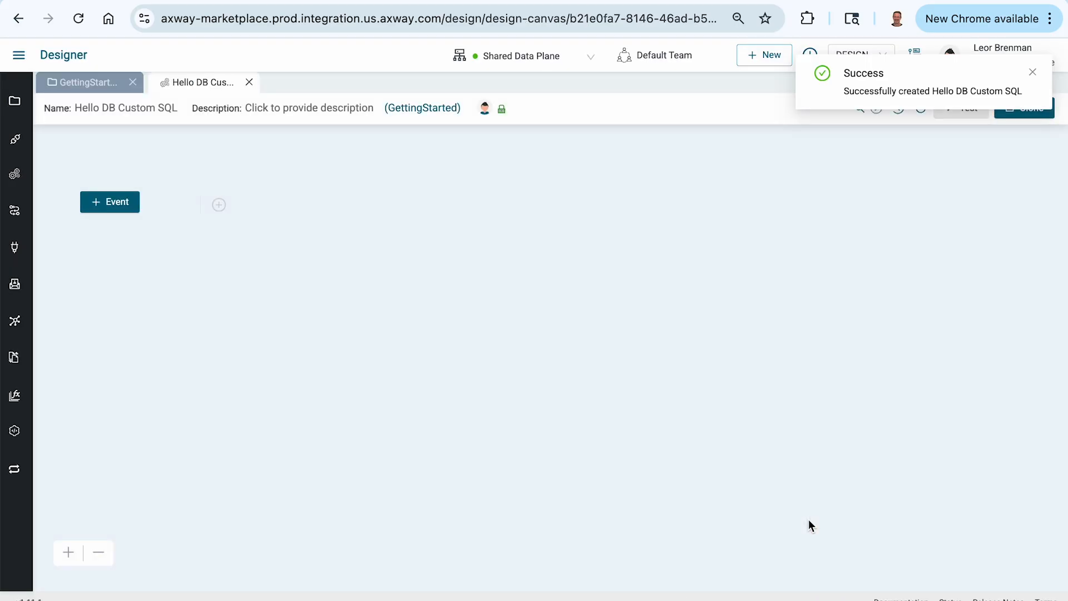
Step: Add a Scheduler event to the integration and set its simple interval to 60 seconds
left_click(107, 203)
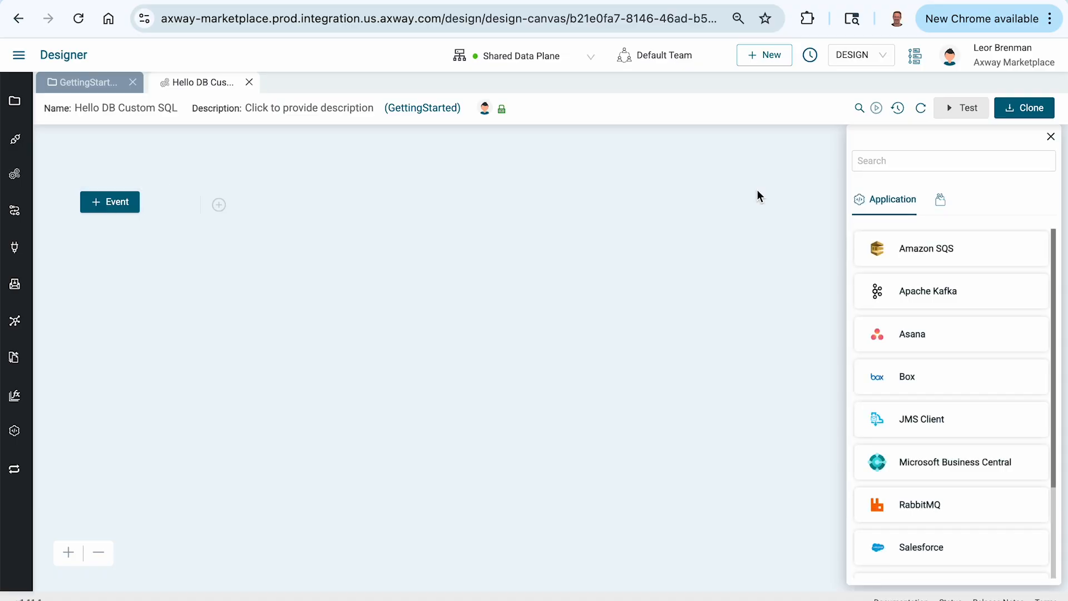
left_click(875, 162)
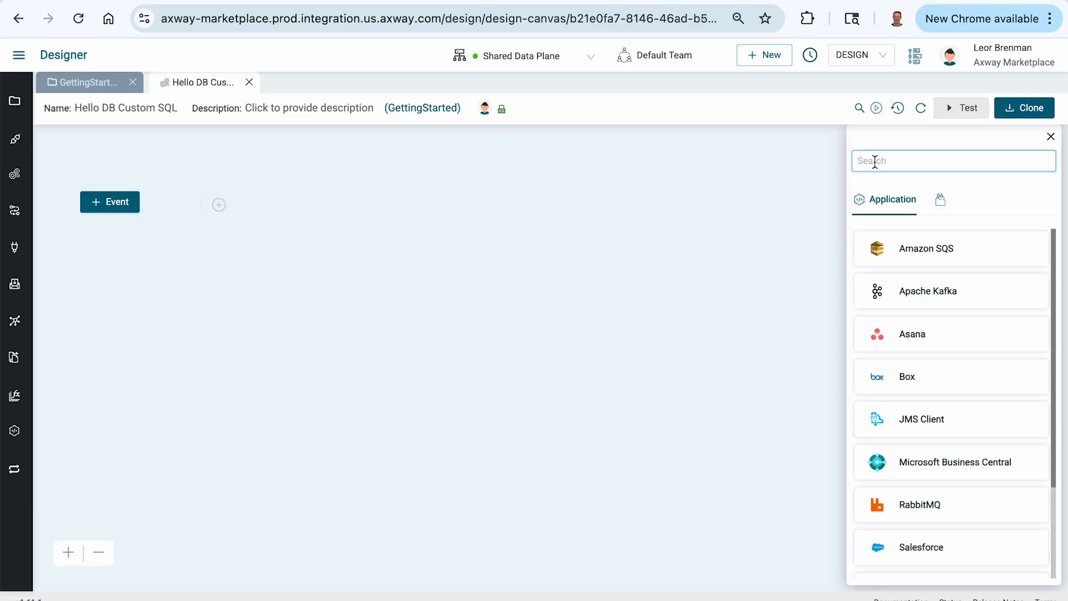
type("sch")
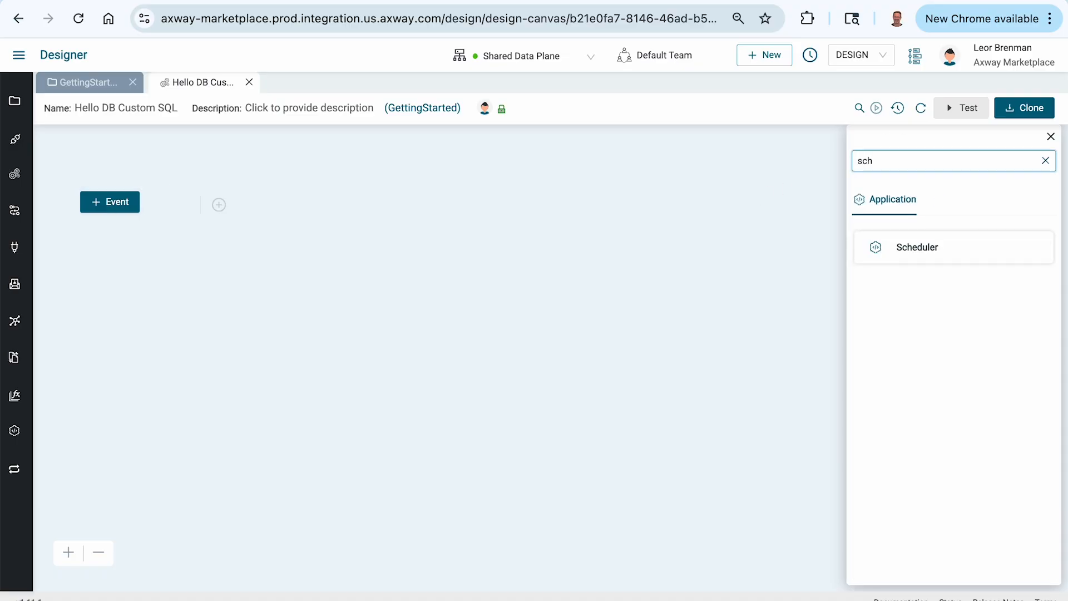
left_click(916, 255)
left_click(906, 276)
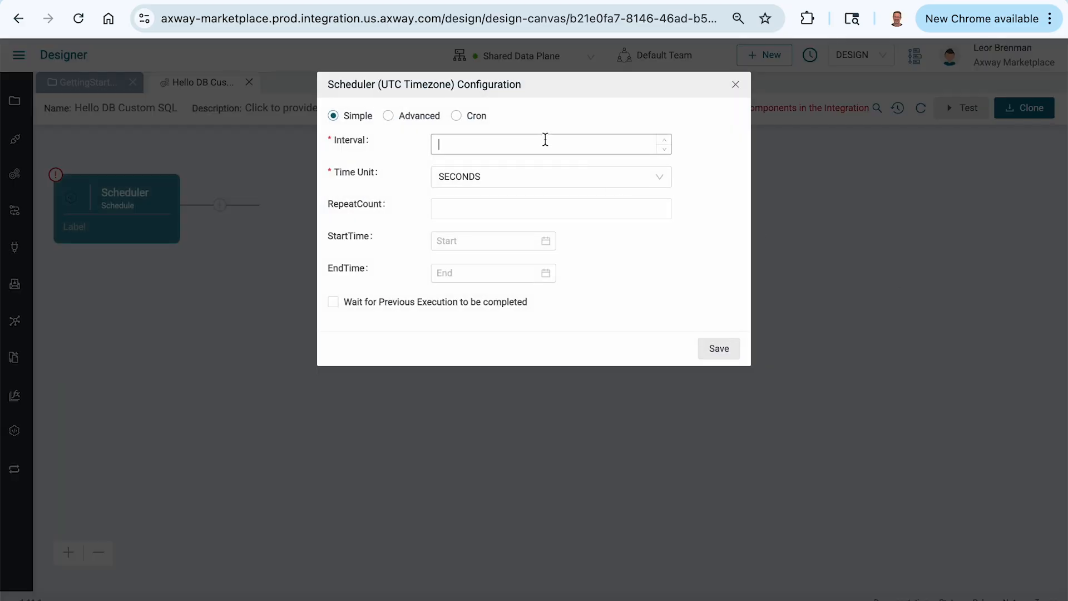
left_click(545, 140)
type("40")
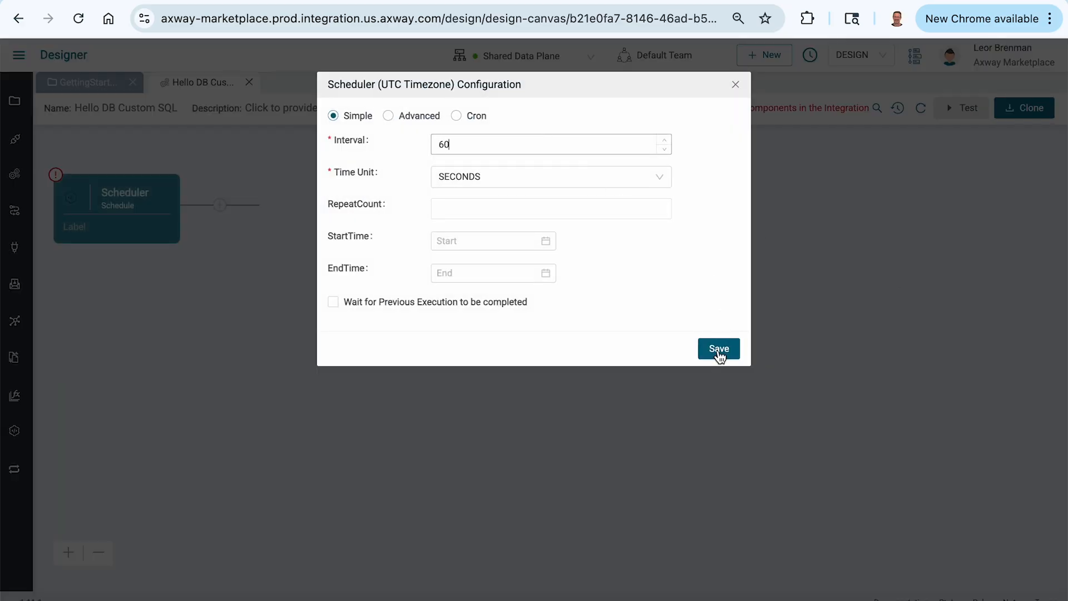
left_click(719, 350)
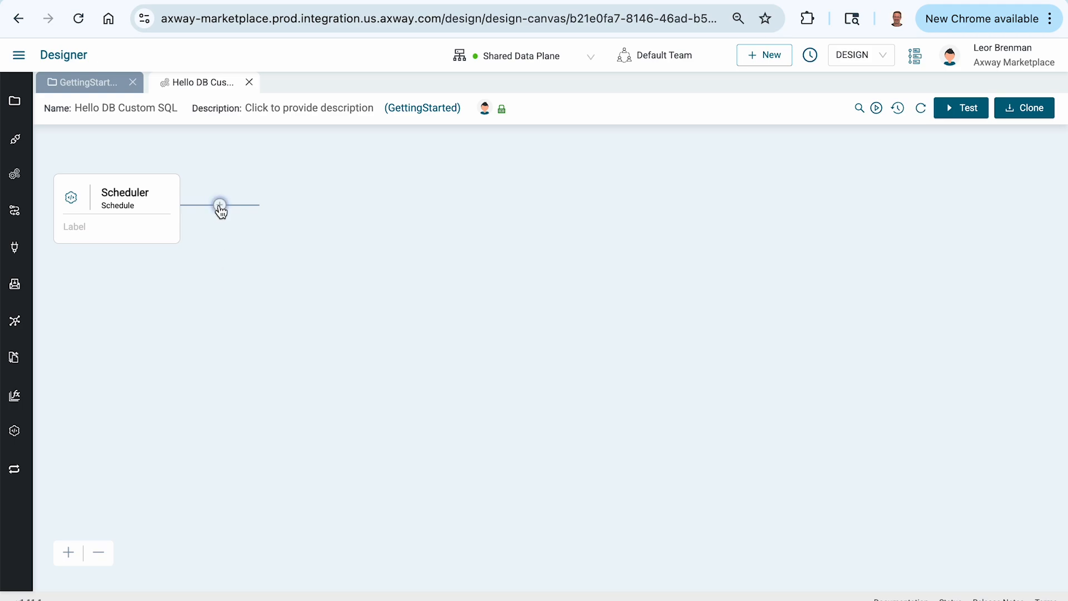
Step: Add a Database component with the Custom action after the Scheduler
left_click(219, 206)
left_click(943, 167)
type("data")
left_click(926, 251)
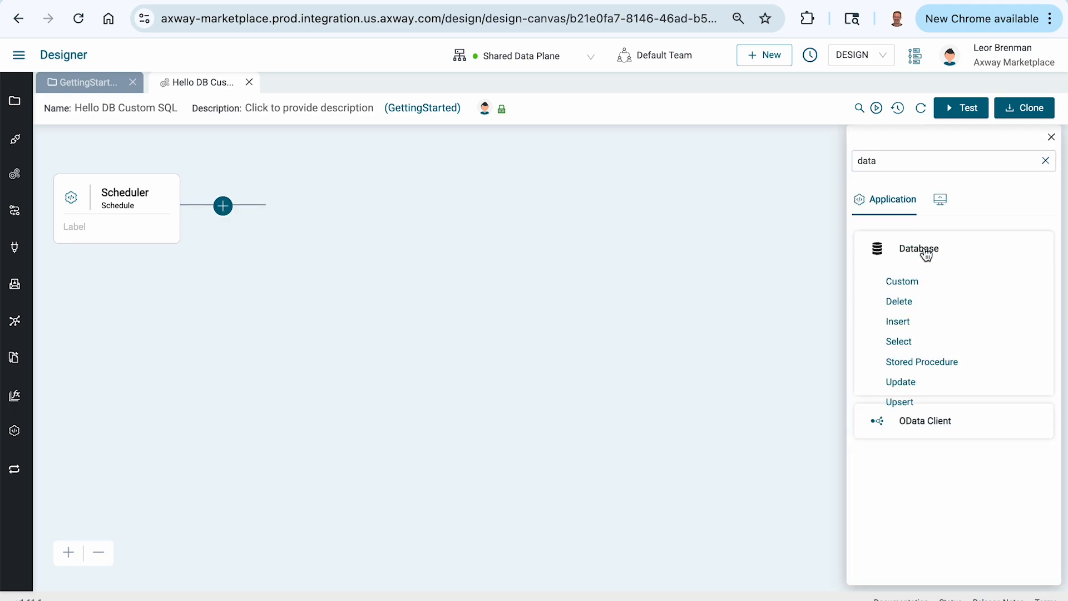
left_click(902, 282)
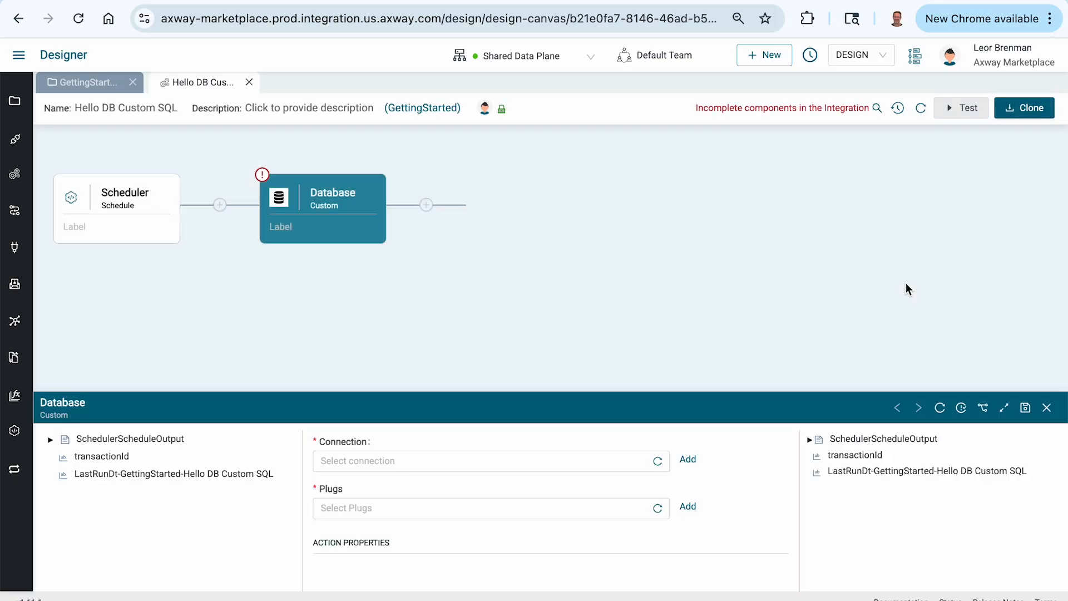
Step: Label the Database component "Hello Custom Join"
left_click(280, 225)
type("Hel")
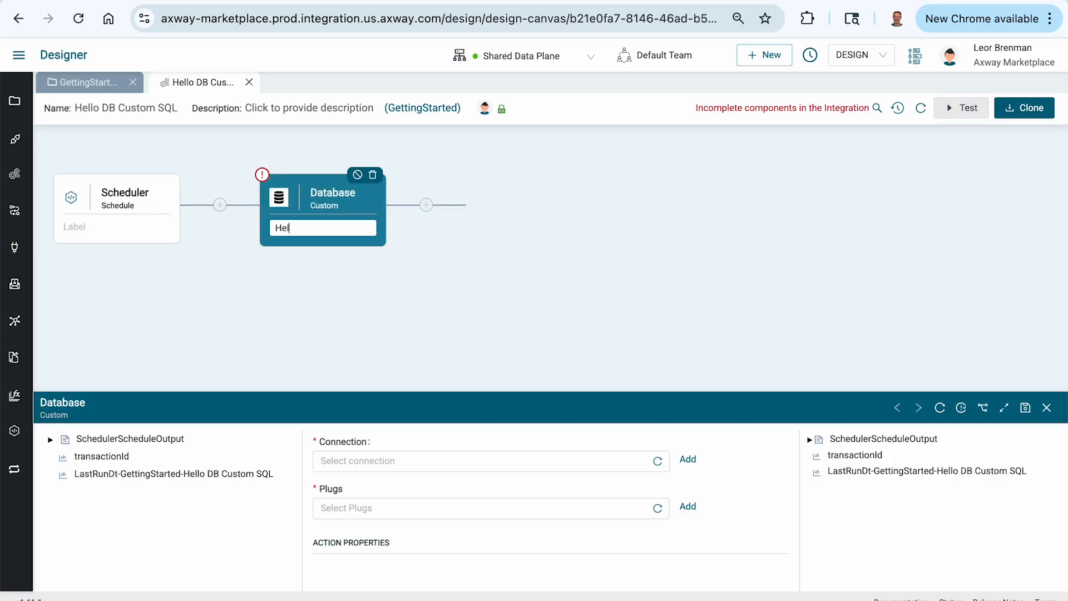
type("lo Custom Join")
left_click(794, 315)
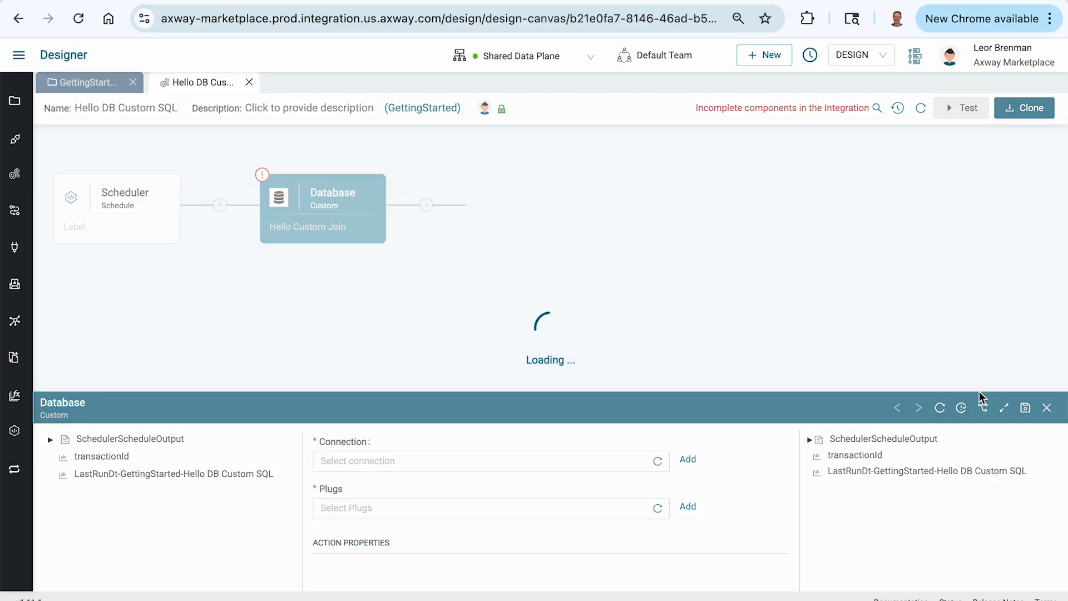
Step: Expand the Database component's configuration and assign it the Neon Postgres connection
left_click(1004, 407)
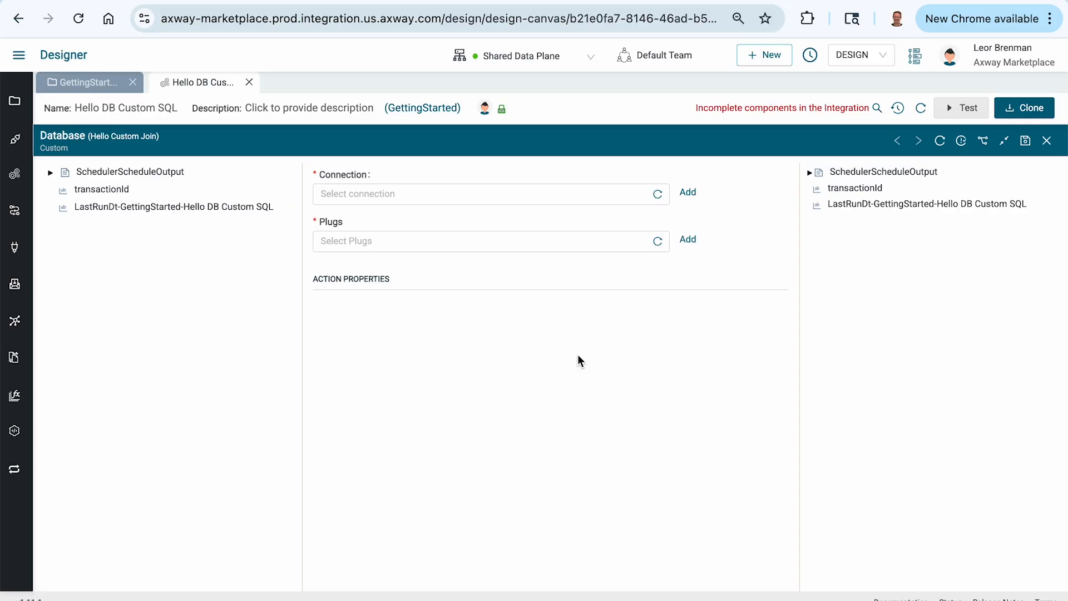
left_click(410, 198)
left_click(357, 222)
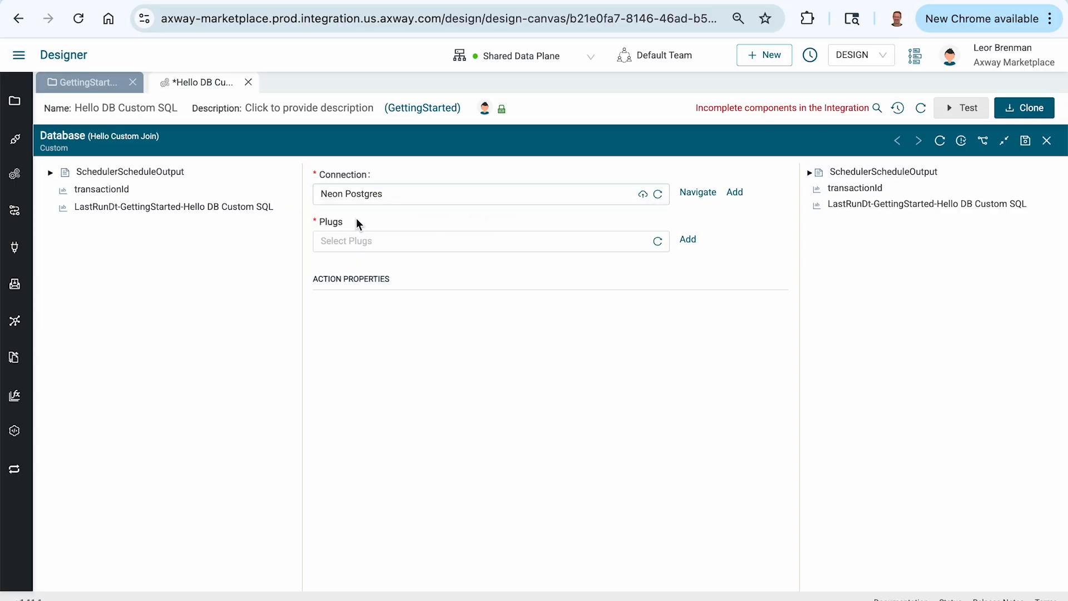
Step: Create a new Database plug named "PostgresCustomerOrderJoinCustom" for the component in the GettingStarted project
left_click(631, 242)
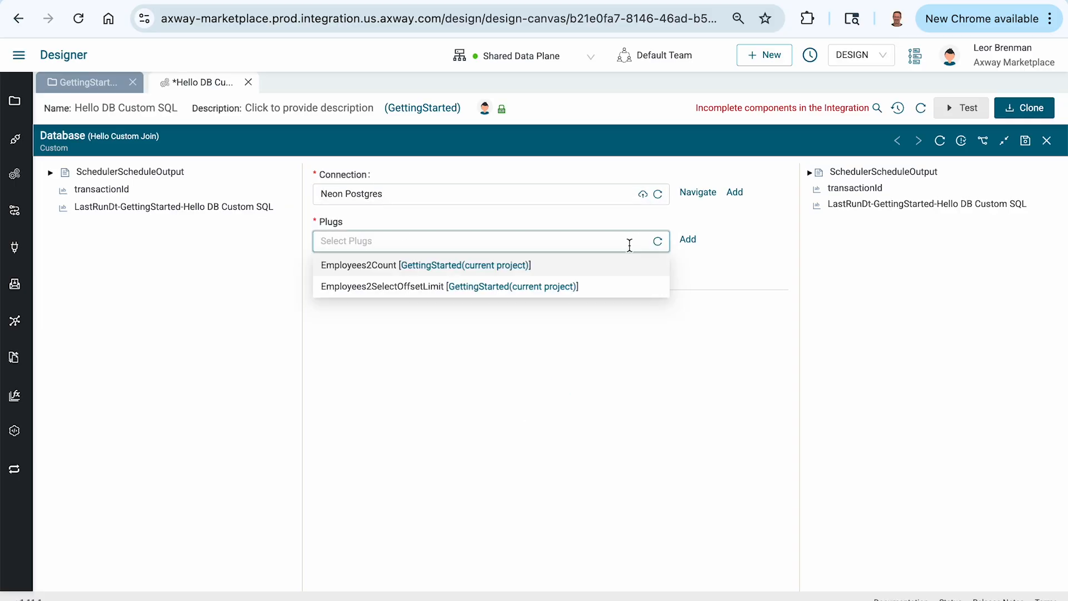
left_click(688, 241)
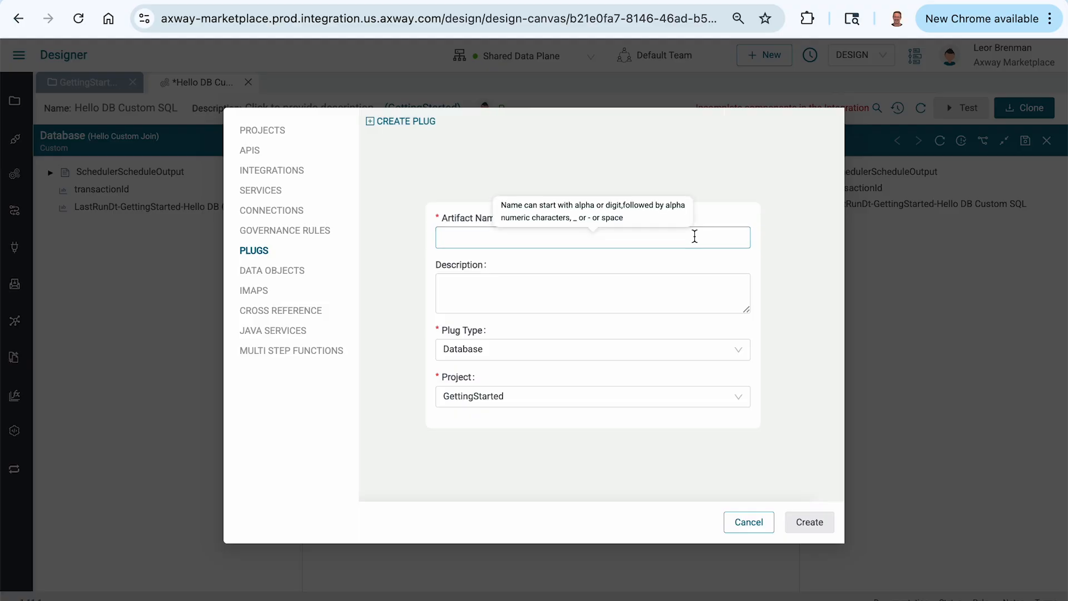
left_click(468, 231)
type("P")
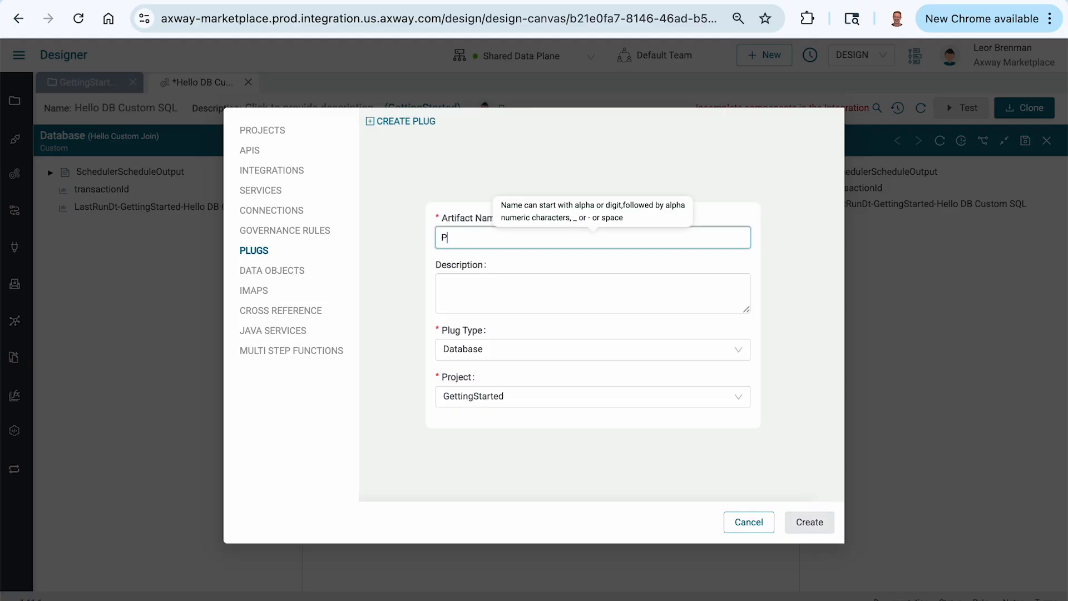
type("OSTGRE")
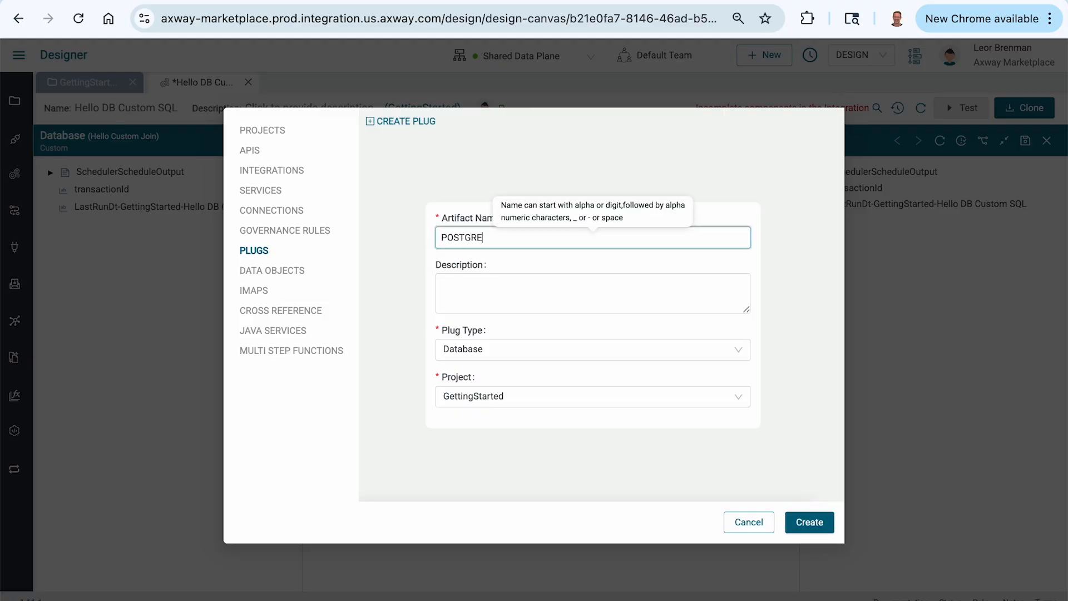
key("BackSpace")
key("BackSpace")
key("BackSpace")
type("ostgresCustomerOrderJoinCustom")
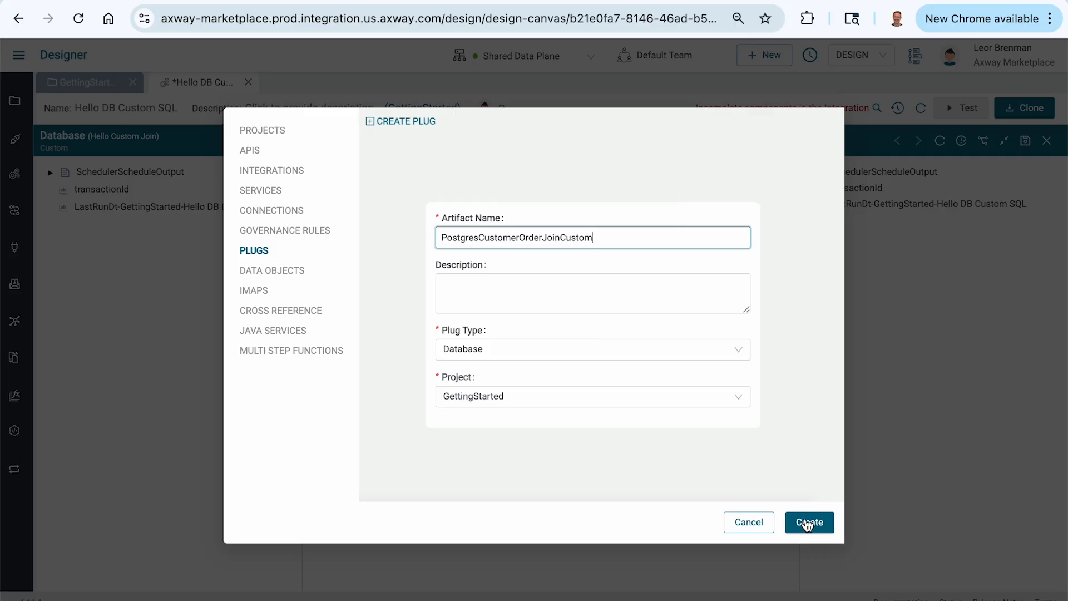
left_click(807, 521)
Step: Configure the new plug to use the Neon Postgres connection with the Custom action
left_click(573, 166)
left_click(184, 188)
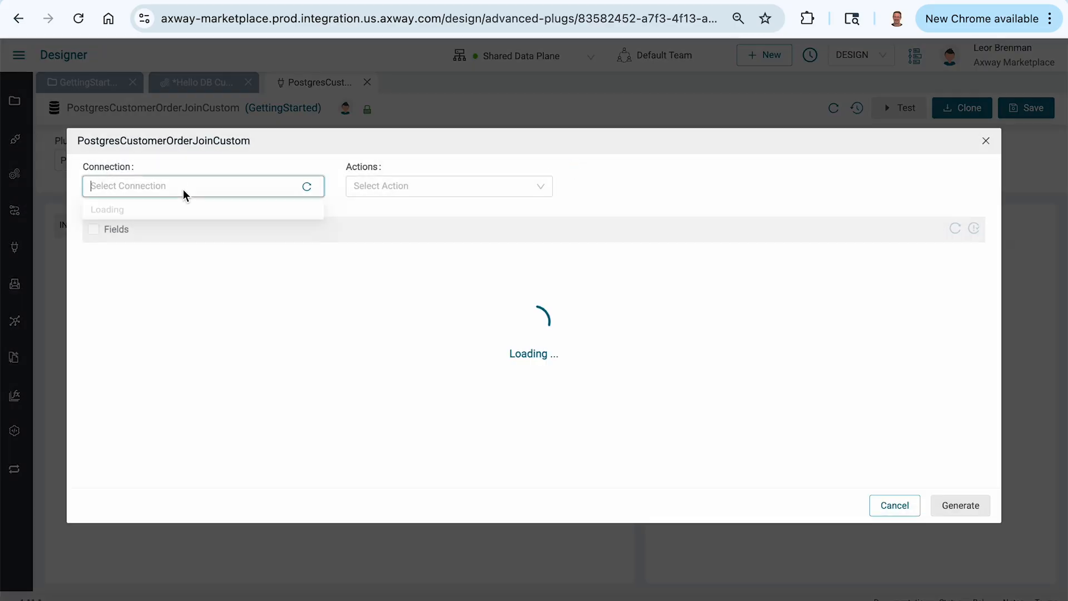
left_click(127, 211)
left_click(371, 186)
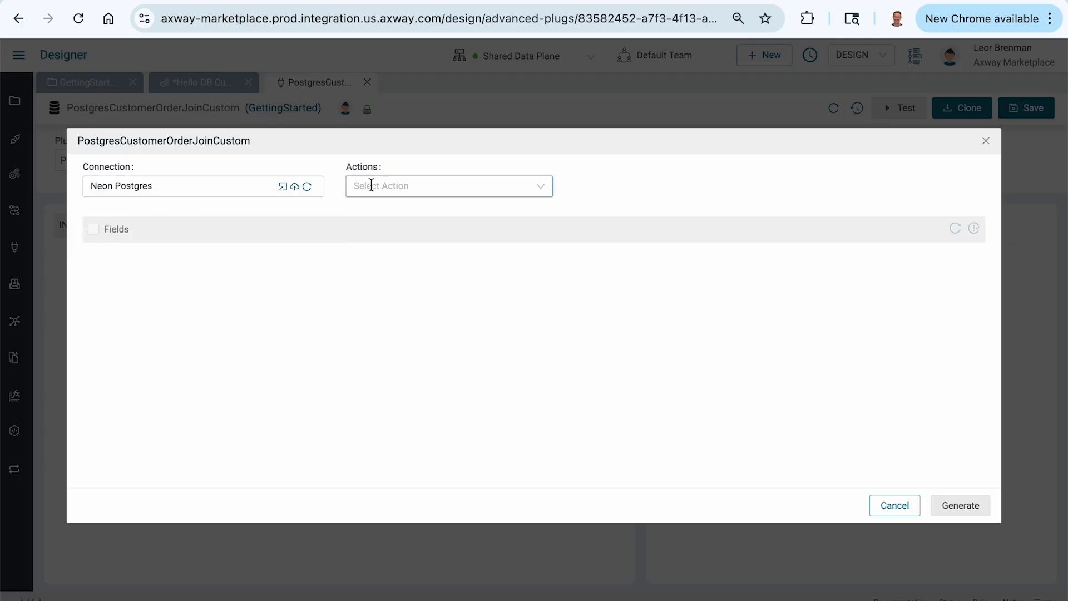
left_click(371, 211)
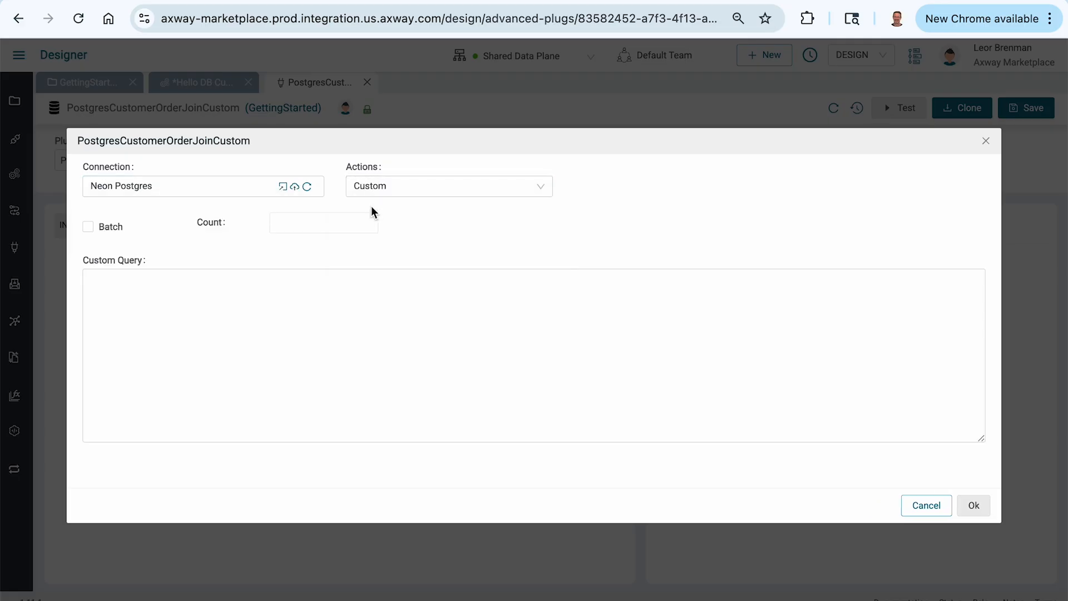
Step: Switch to the Neon SQL Editor and copy the entire customers and orders join query
left_click(362, 1)
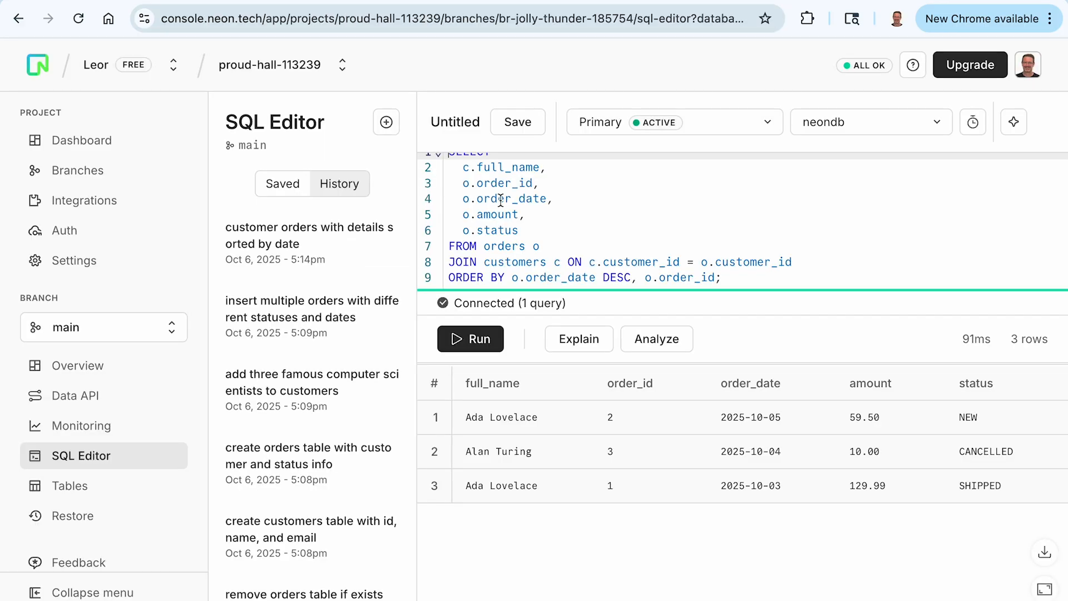
left_click(521, 215)
key("ctrl+a")
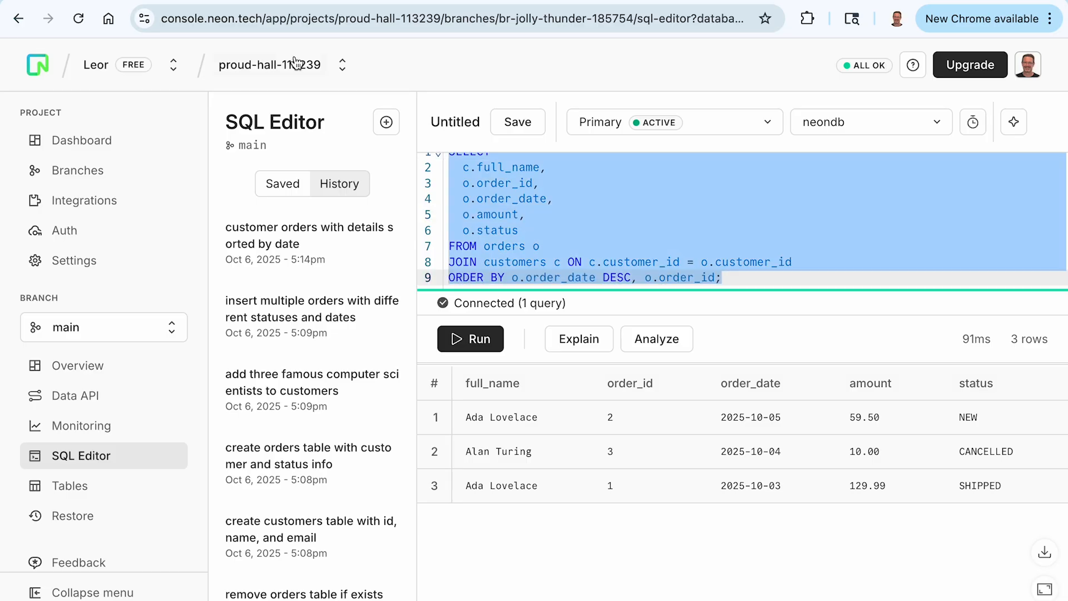
key("ctrl+c")
Step: Back in the Axway Designer, paste the copied join query as the plug's custom query, accept the configuration and save the plug
key("ctrl+shift+Tab")
left_click(172, 331)
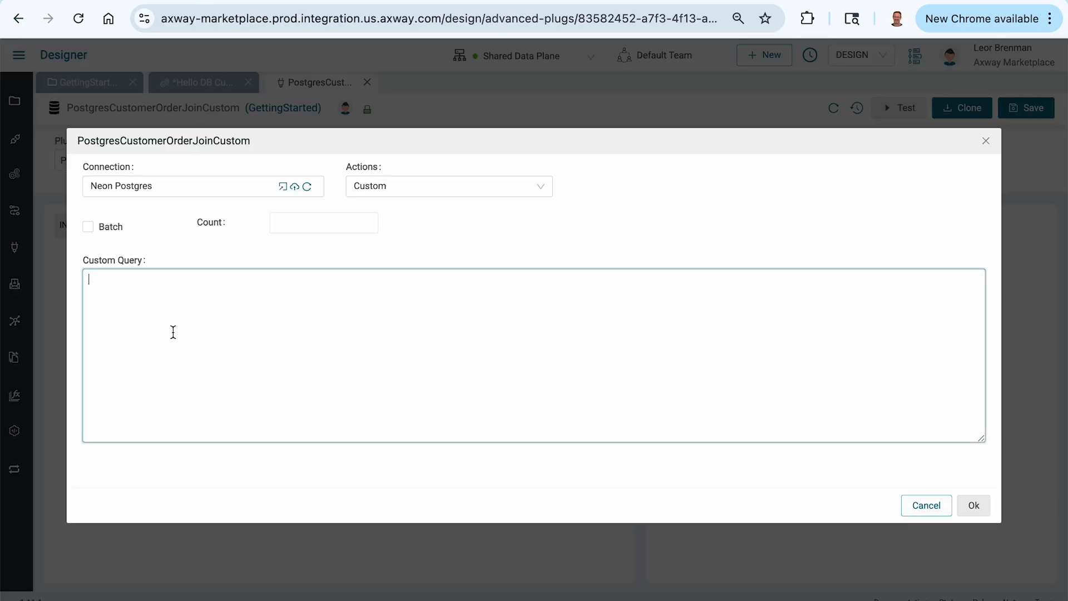
key("ctrl+v")
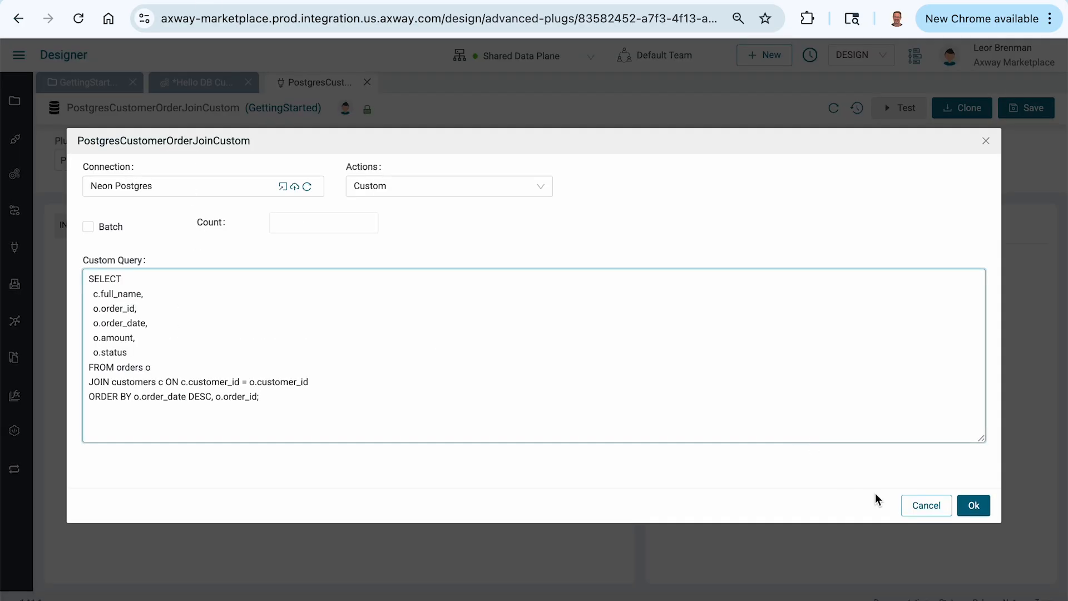
left_click(974, 504)
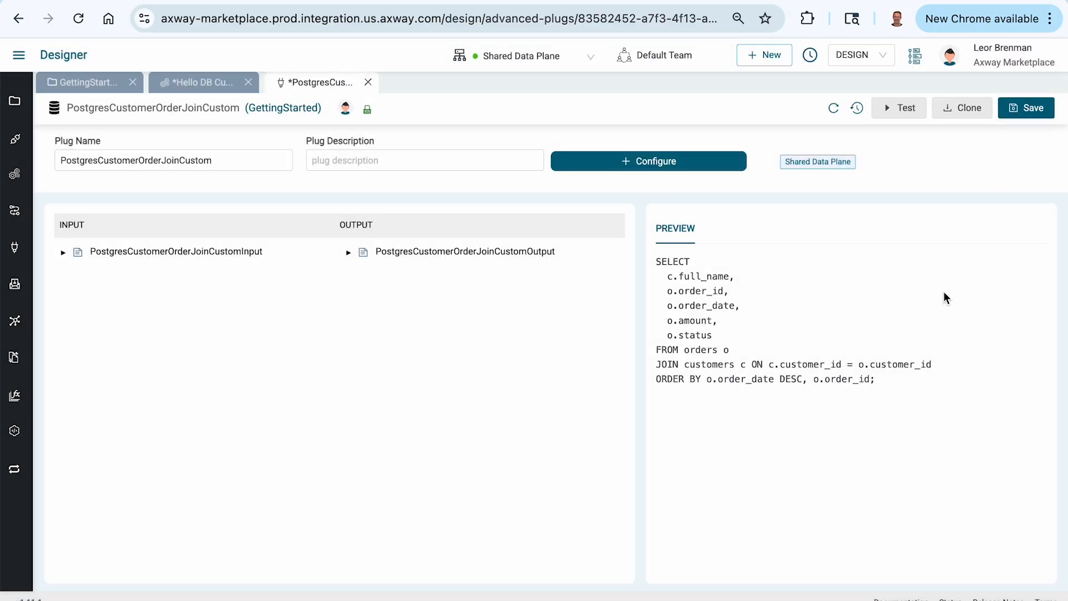
left_click(1025, 113)
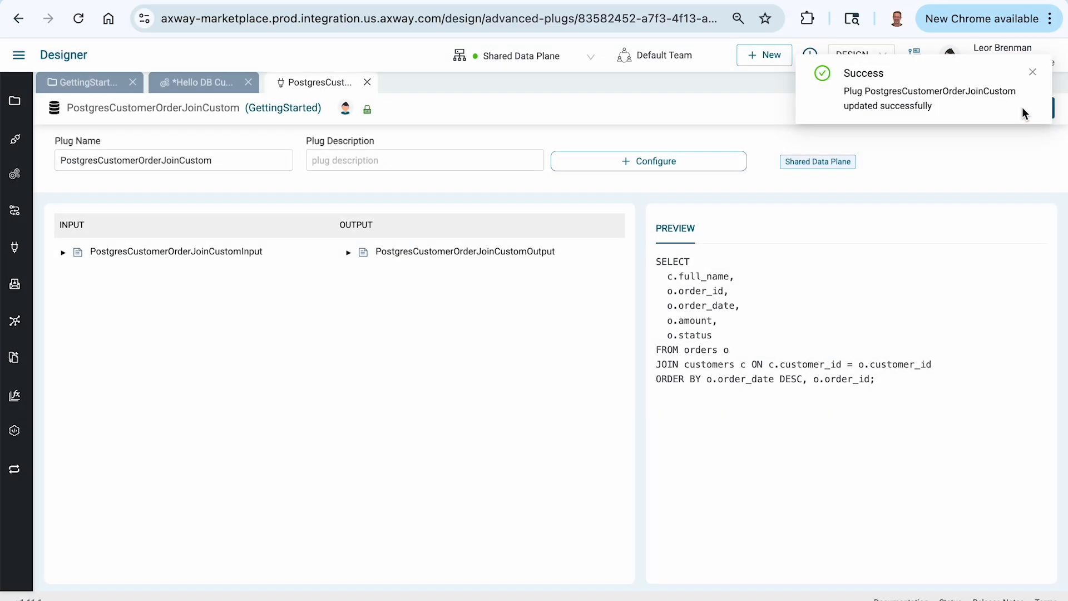
Step: Test the plug without input data, review the returned order records and close the test
left_click(899, 110)
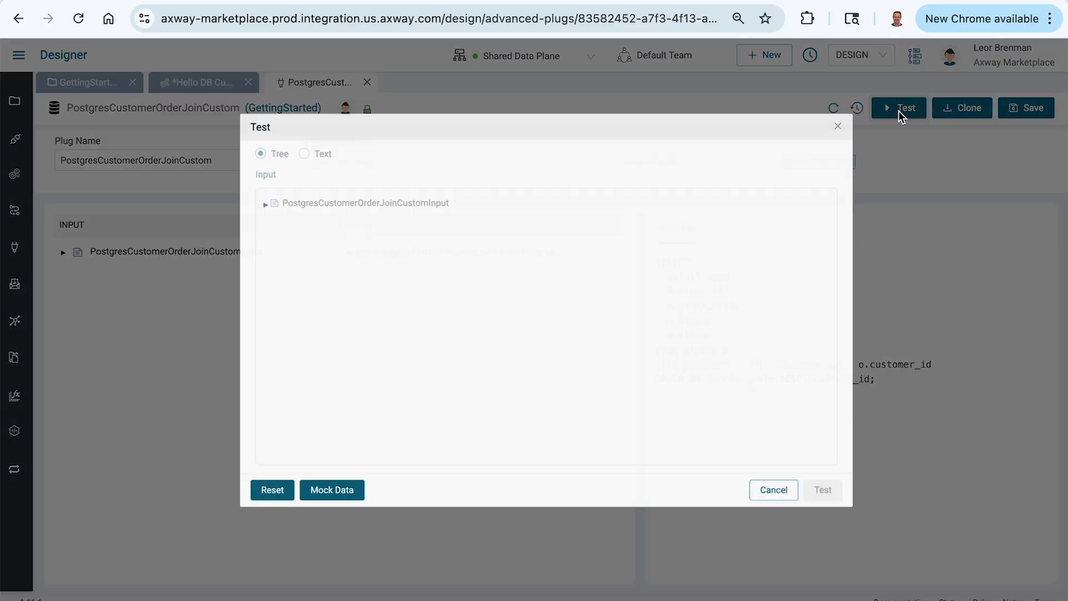
left_click(815, 504)
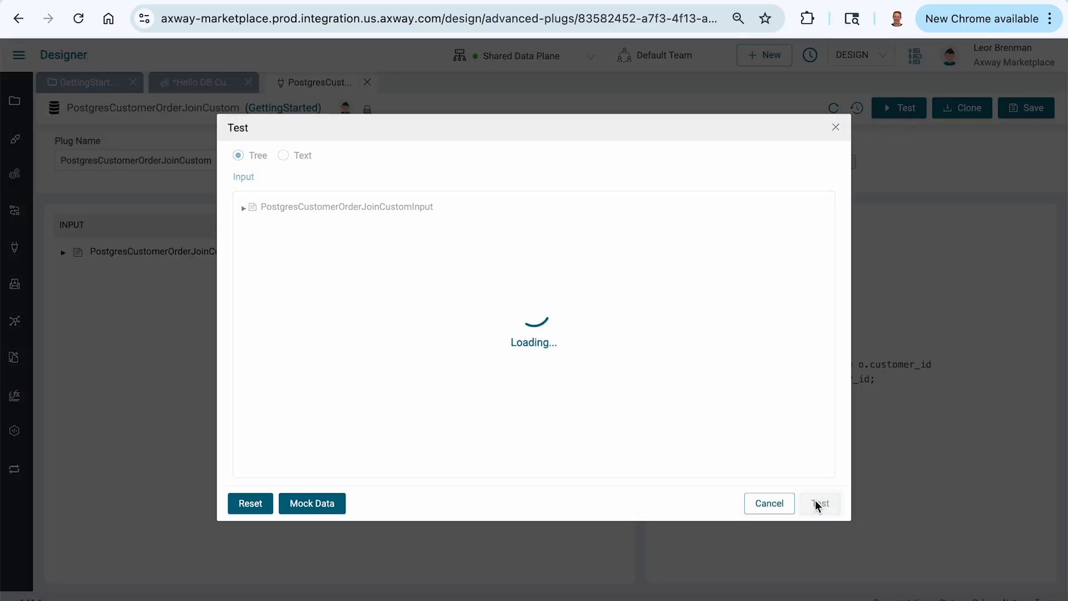
scroll(734, 299, "down", 2)
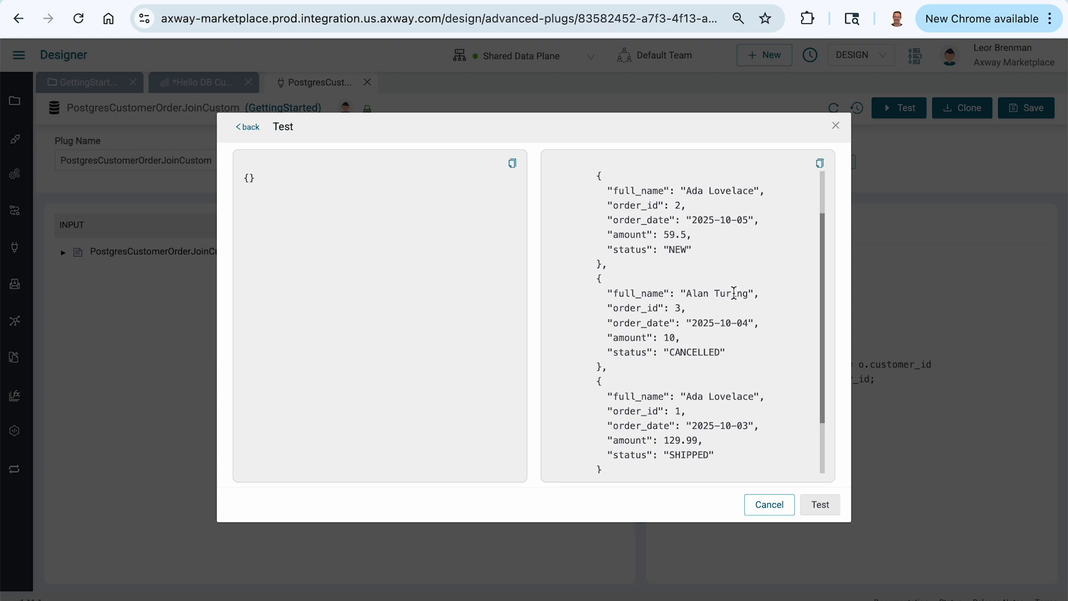
left_click(775, 503)
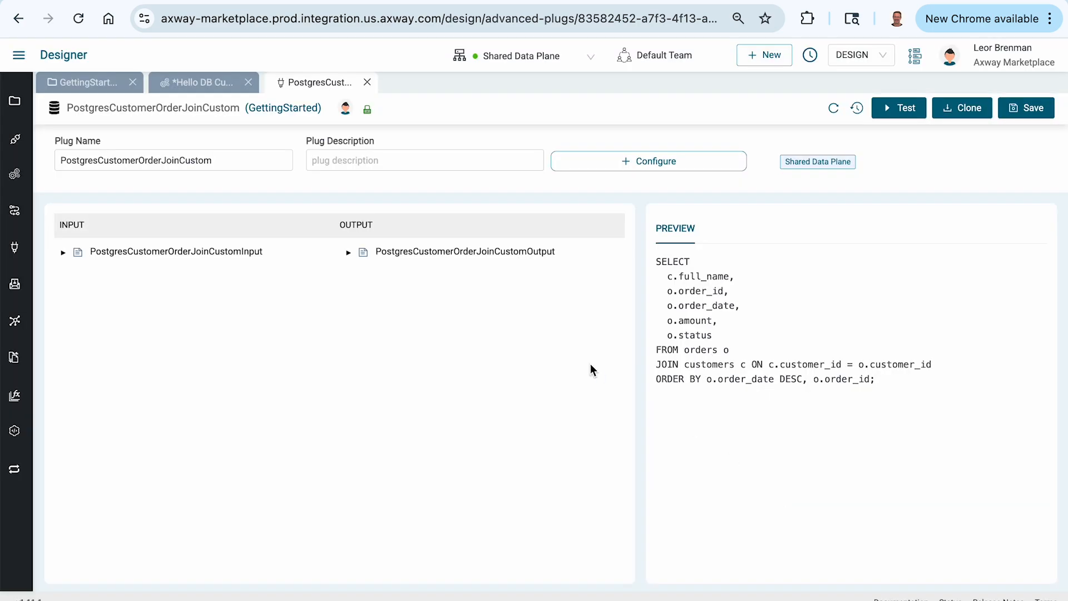
Step: Expand the plug's output down to the response's resultSet and check its input structure
left_click(349, 253)
left_click(362, 285)
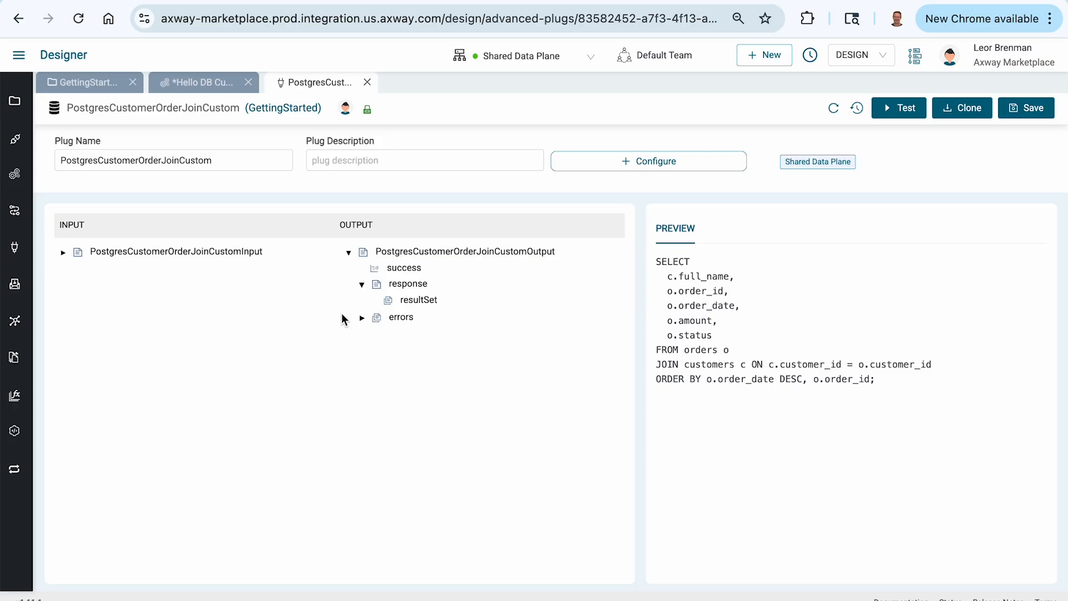
left_click(63, 253)
left_click(63, 254)
Step: Add a Text DB parameter named "full_name" under the output's resultSet, copying the column name from the query preview
double_click(687, 277)
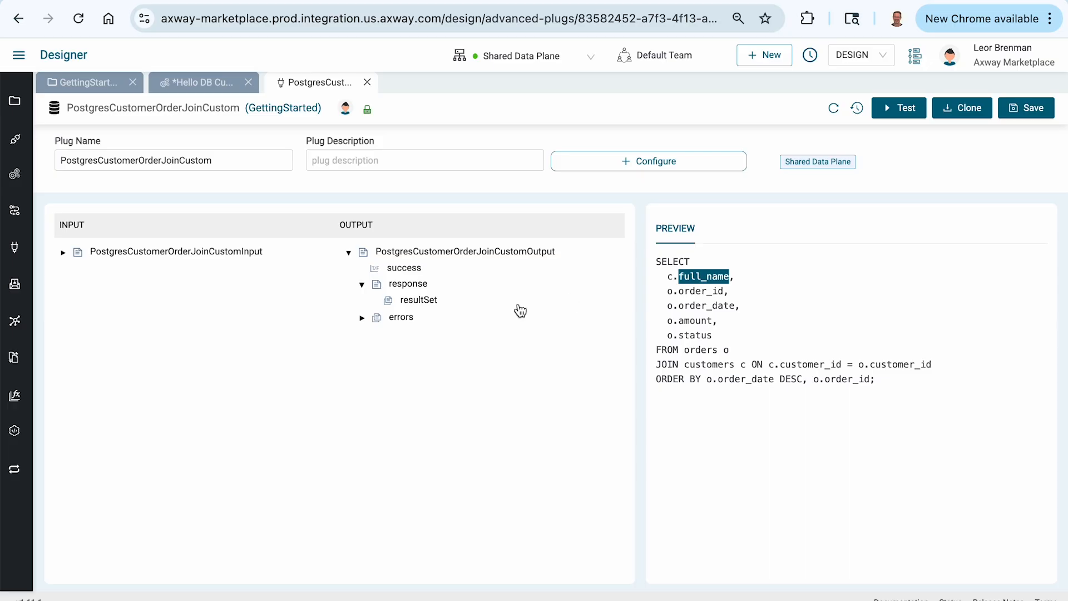
right_click(433, 306)
mouse_move(461, 361)
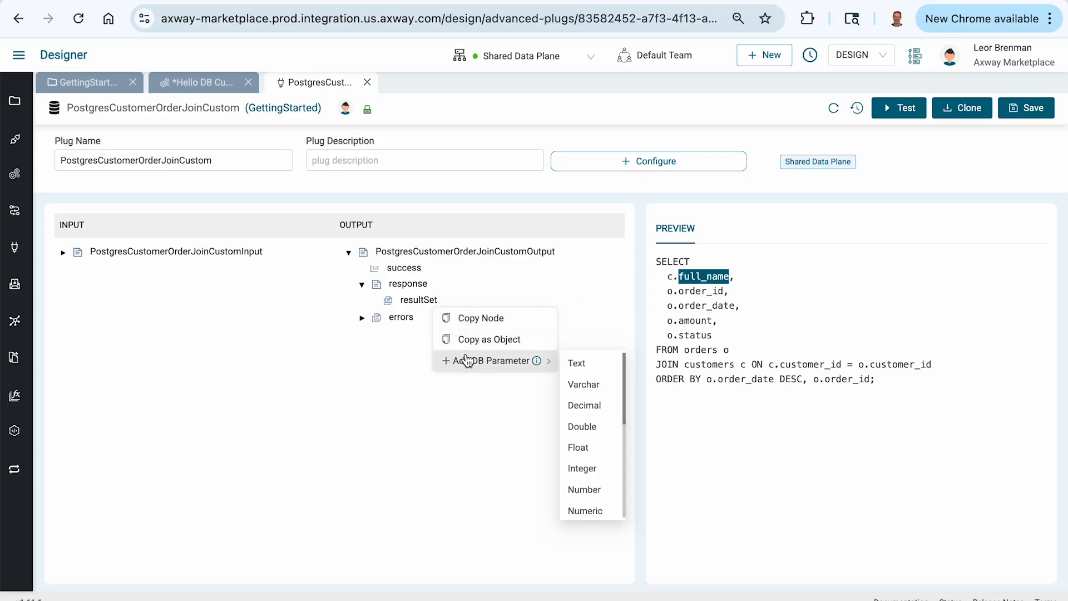
left_click(590, 365)
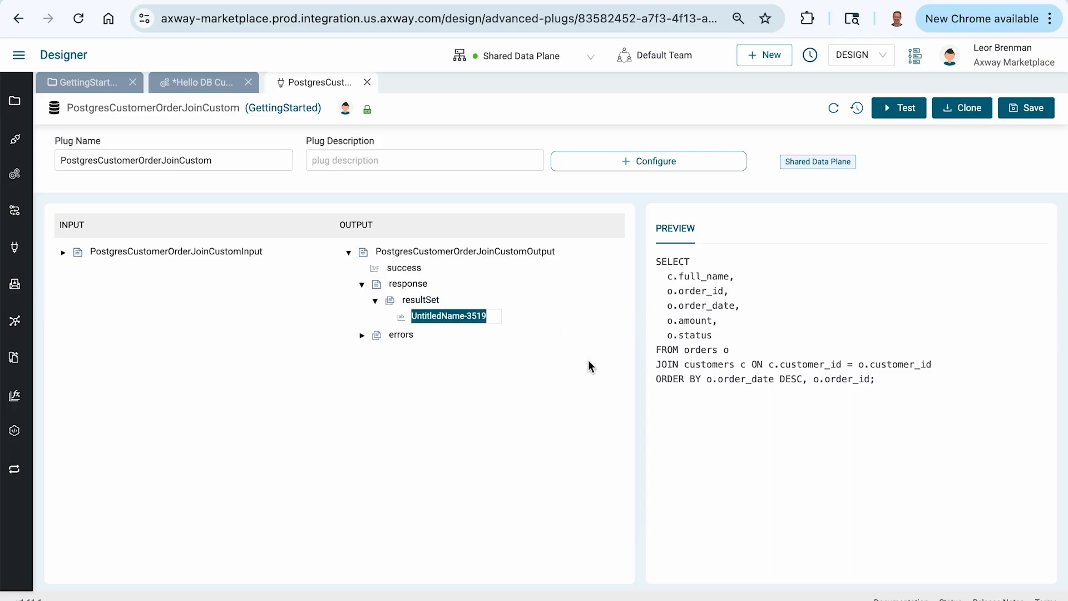
Step: Add an Integer DB parameter named "order_id" to the resultSet after full_name
double_click(687, 290)
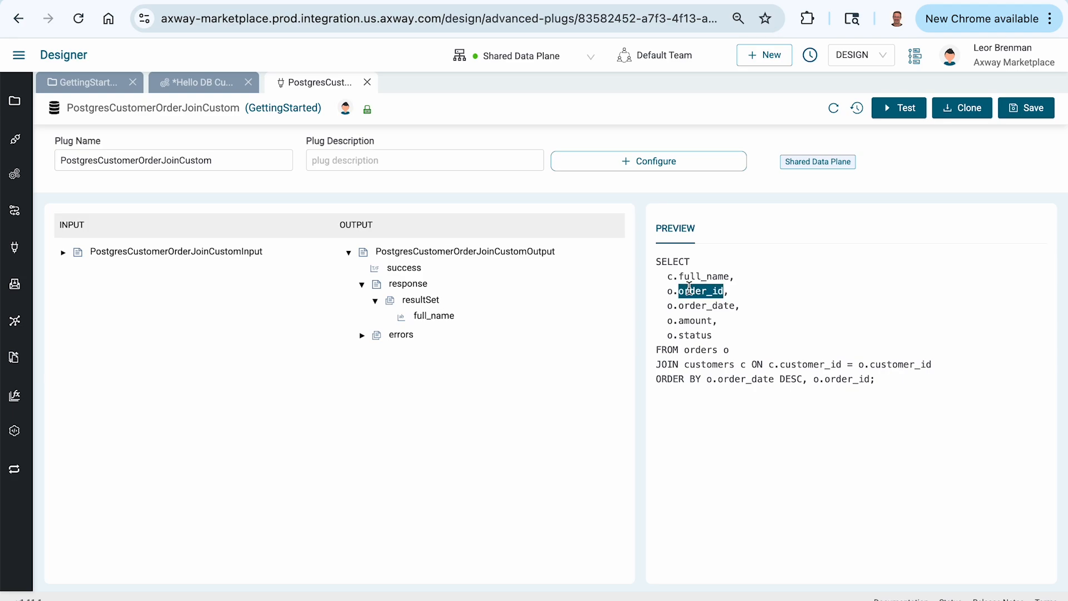
right_click(434, 330)
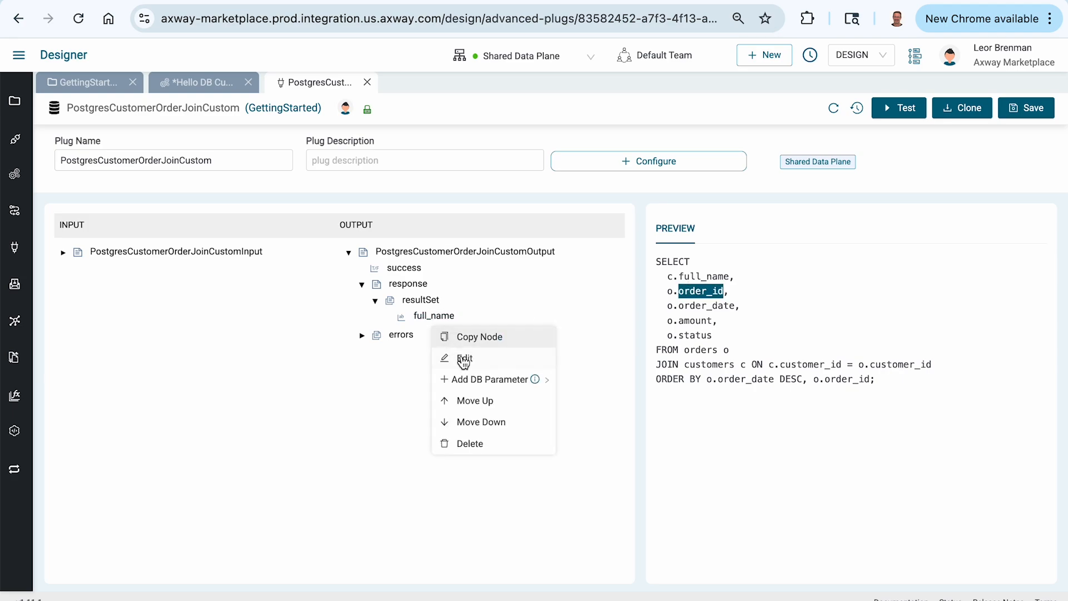
mouse_move(472, 380)
left_click(583, 490)
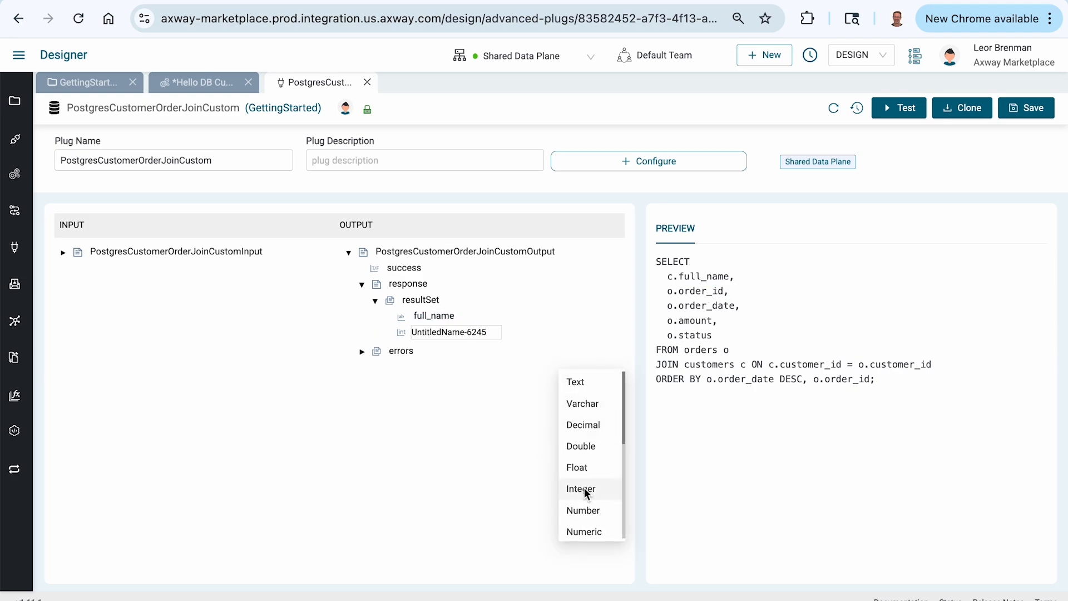
Step: Add a DB parameter named "order_date" to the resultSet after order_id
double_click(690, 305)
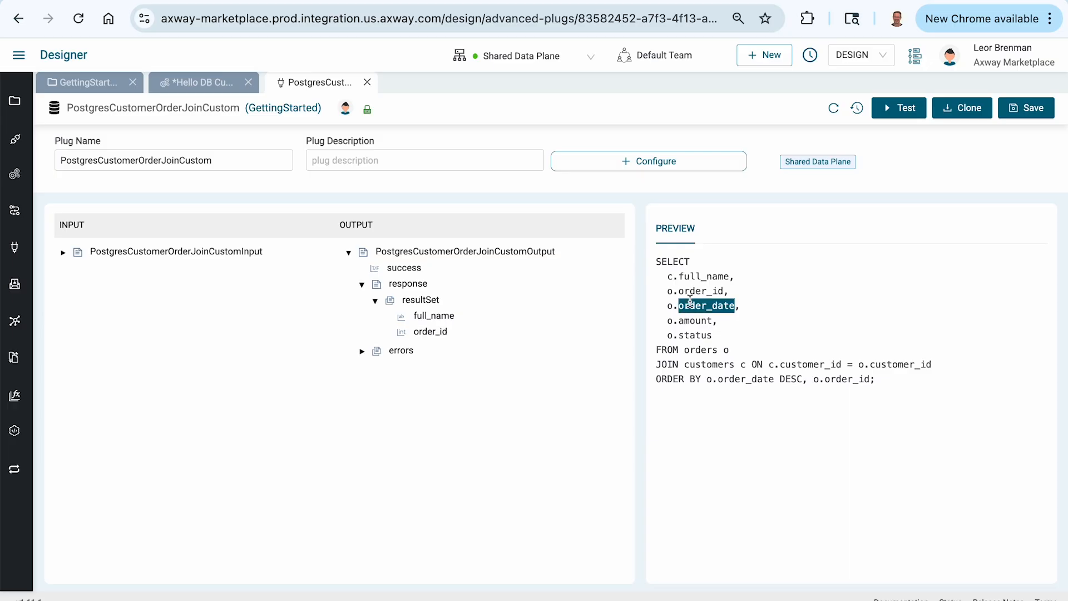
right_click(429, 337)
mouse_move(472, 397)
scroll(575, 422, "down", 5)
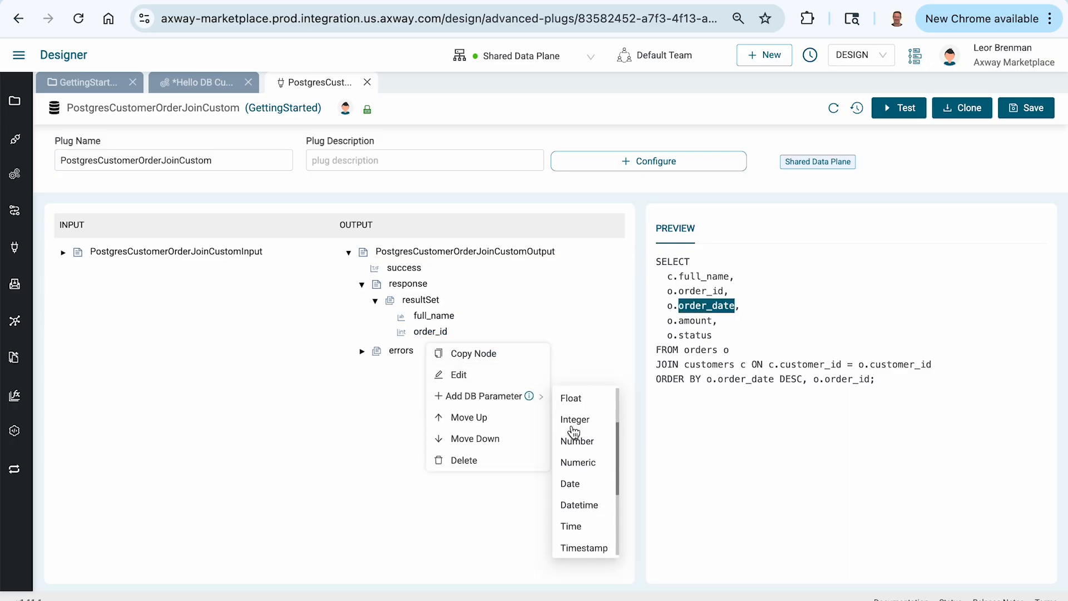
left_click(576, 442)
key("ctrl+v")
Step: Add a DB parameter named "amount" to the resultSet after order_date
double_click(692, 321)
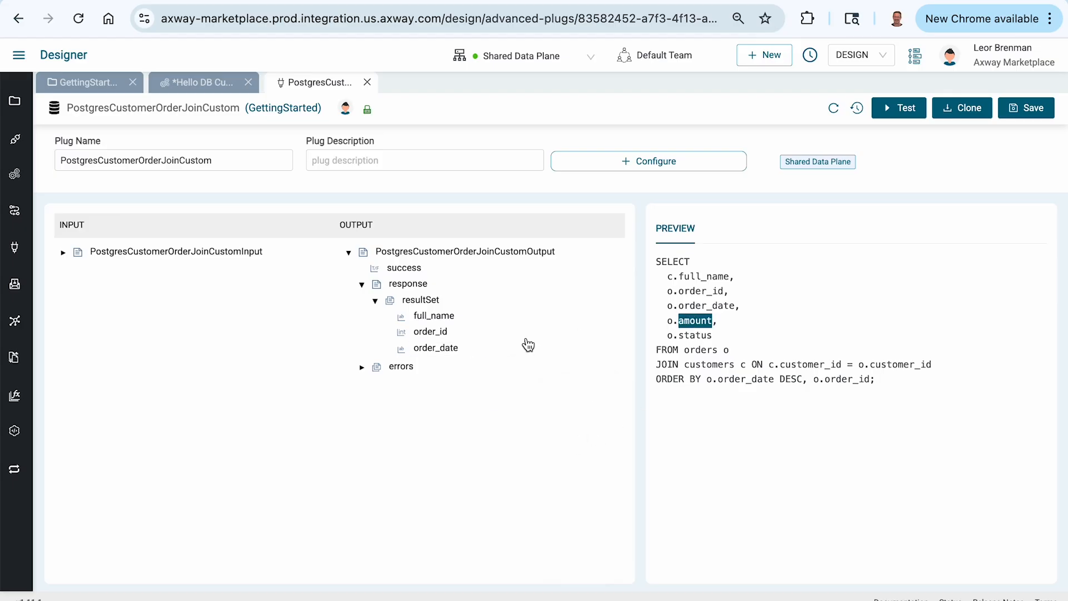
right_click(450, 357)
mouse_move(553, 412)
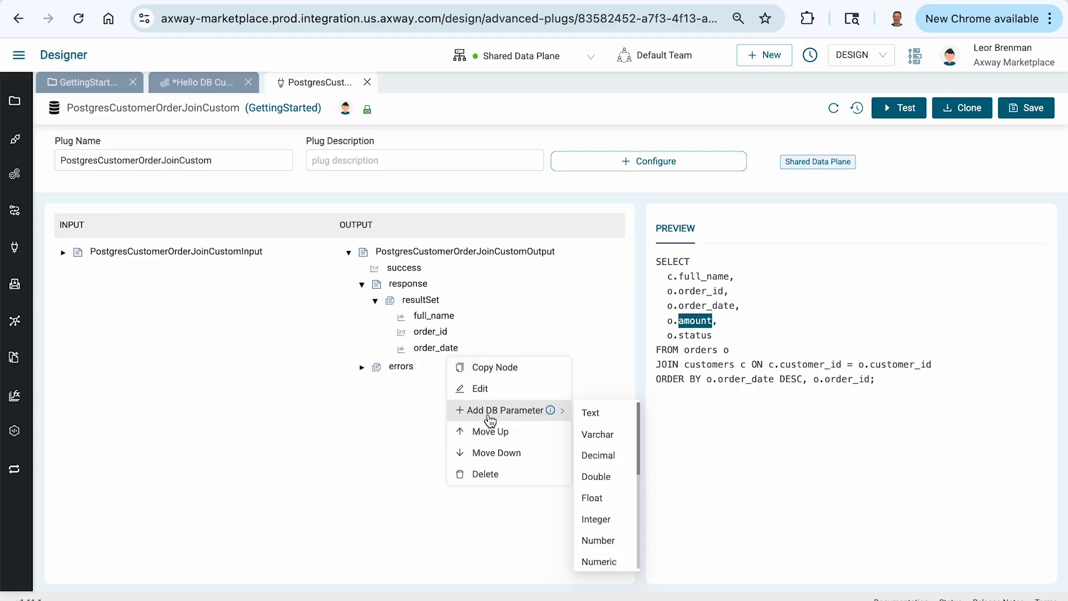
scroll(597, 484, "down", 2)
scroll(597, 484, "down", 1)
left_click(597, 484)
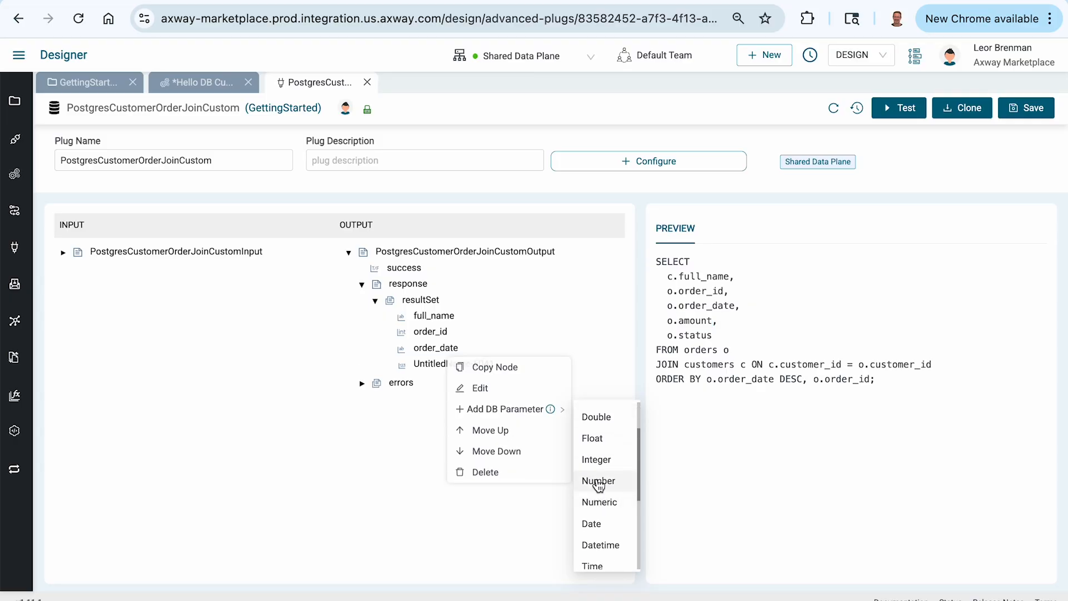
Step: Add a Text DB parameter named "status" to the resultSet after amount and save the plug
double_click(693, 336)
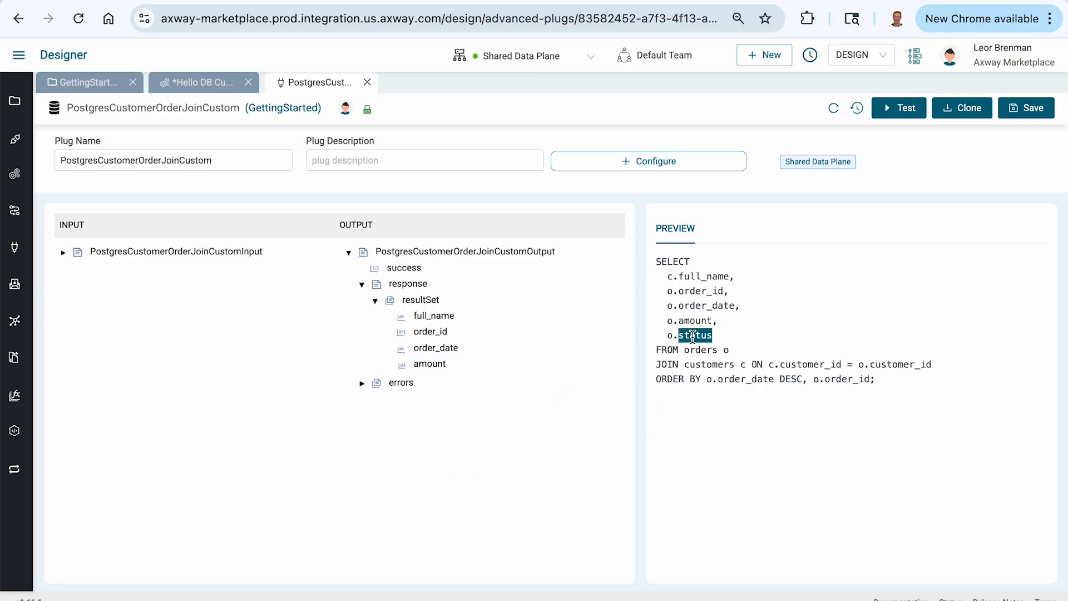
right_click(442, 366)
mouse_move(523, 430)
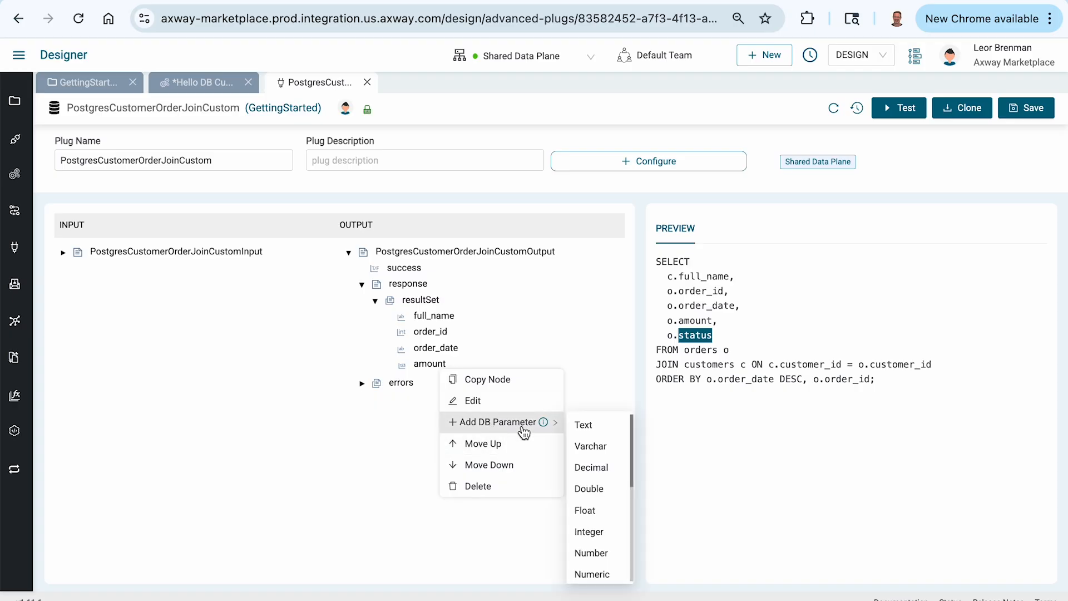
left_click(585, 428)
type("status")
left_click(474, 506)
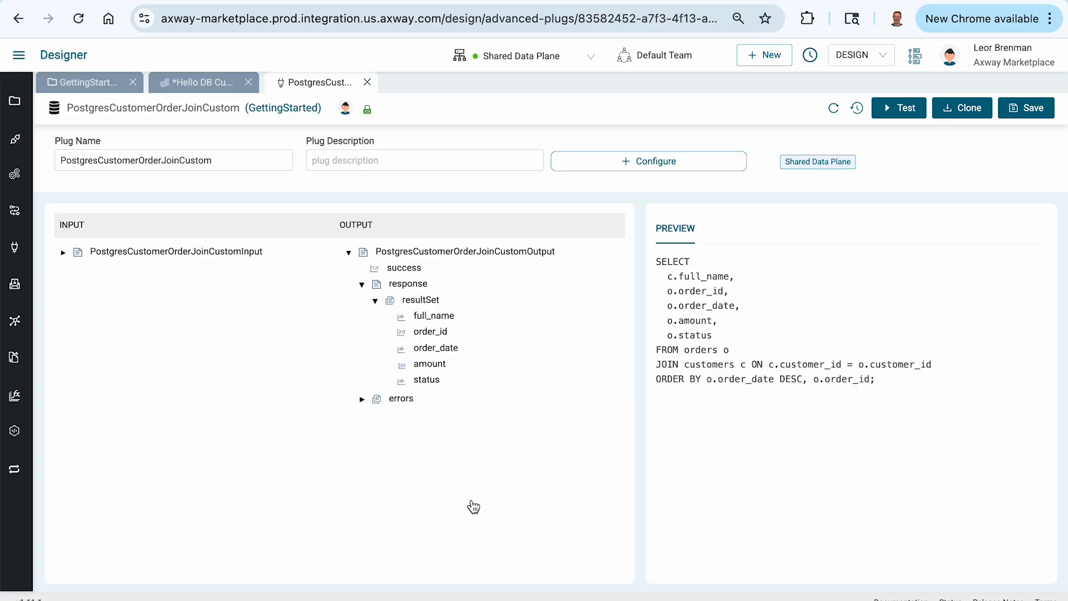
left_click(1028, 110)
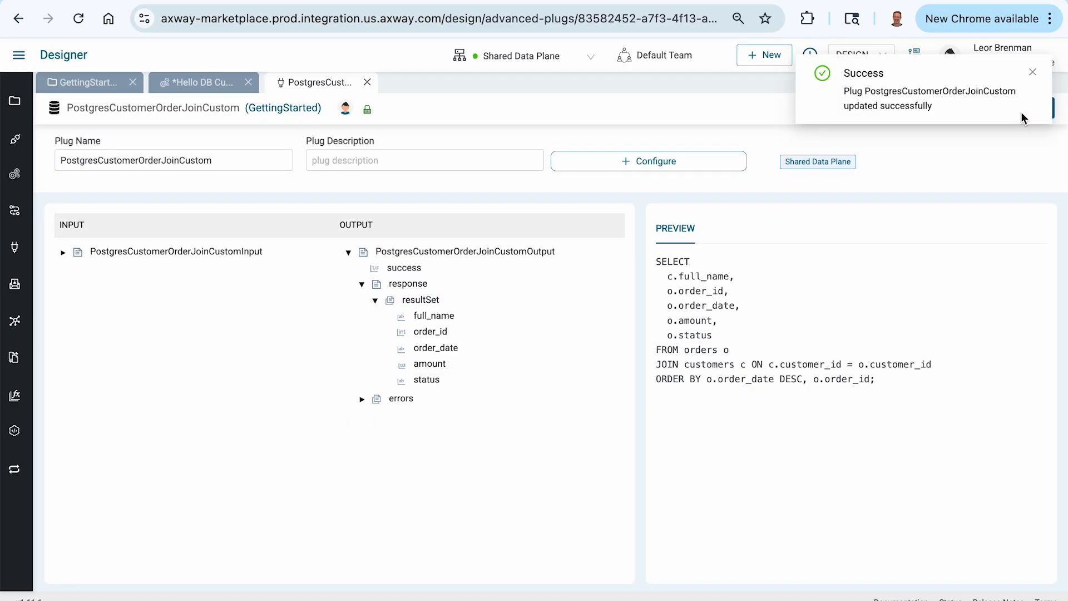
Step: Close the plug, refresh the Database component's plug list and assign PostgresCustomerOrderJoinCustom to it
left_click(367, 83)
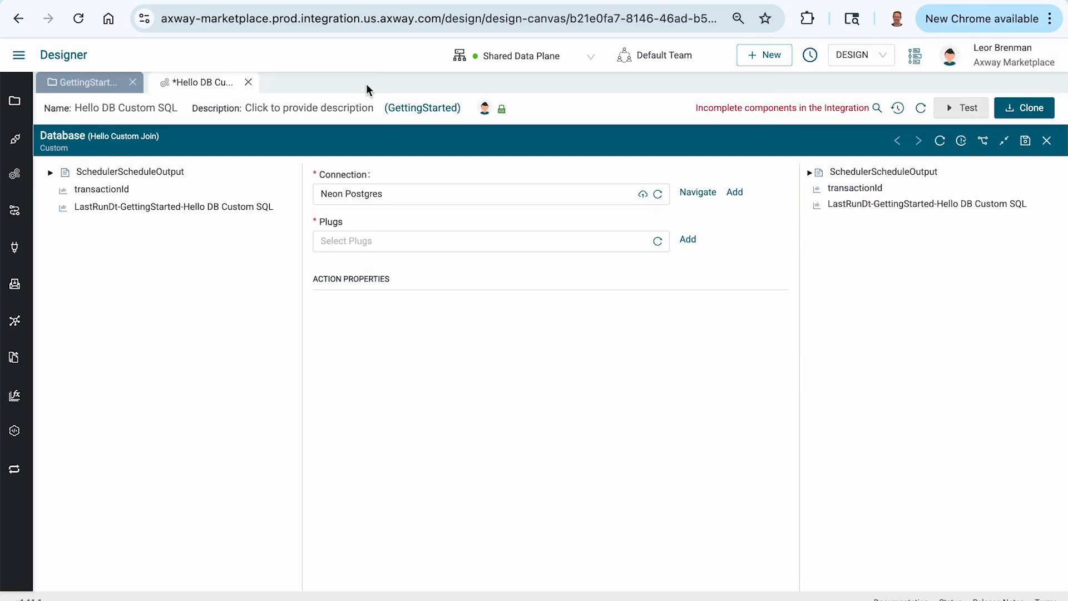
left_click(658, 241)
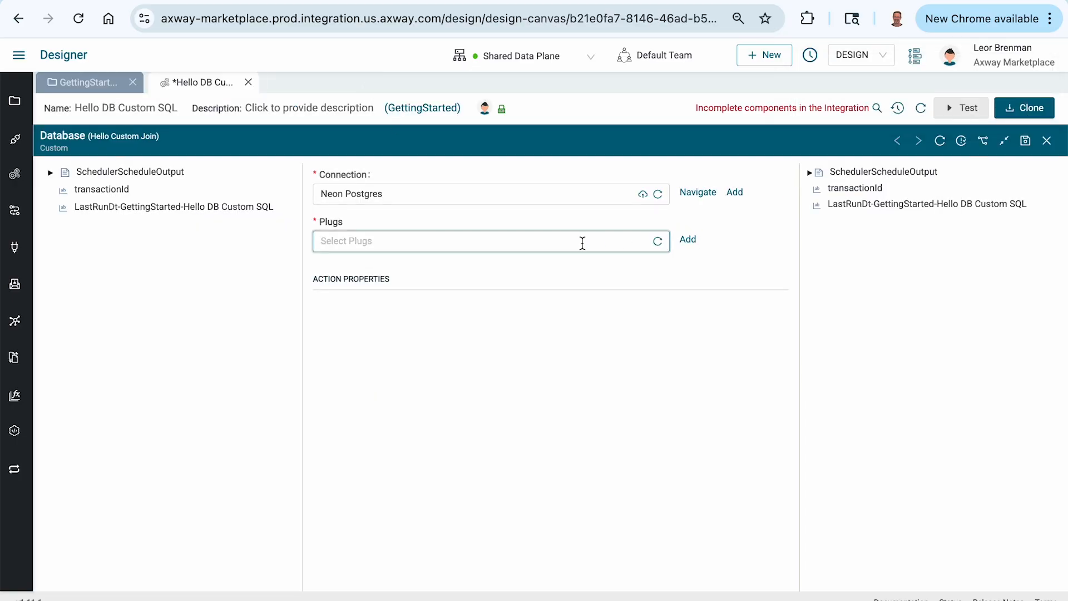
left_click(557, 248)
left_click(386, 308)
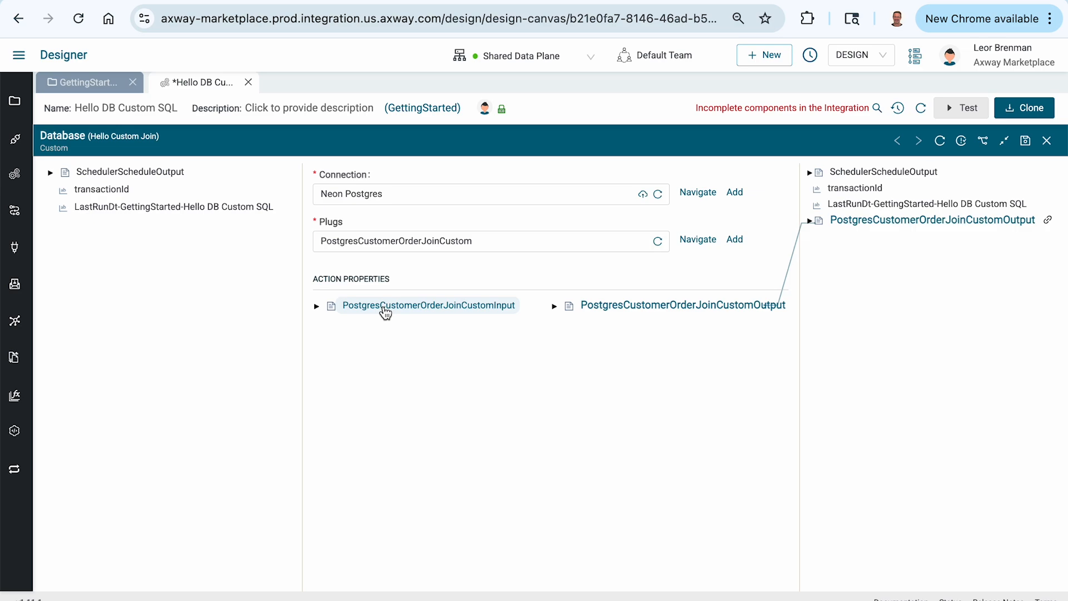
Step: Expand PostgresCustomerOrderJoinCustomOutput to its resultSet fields in the component's output, then save and close the Database configuration
left_click(809, 221)
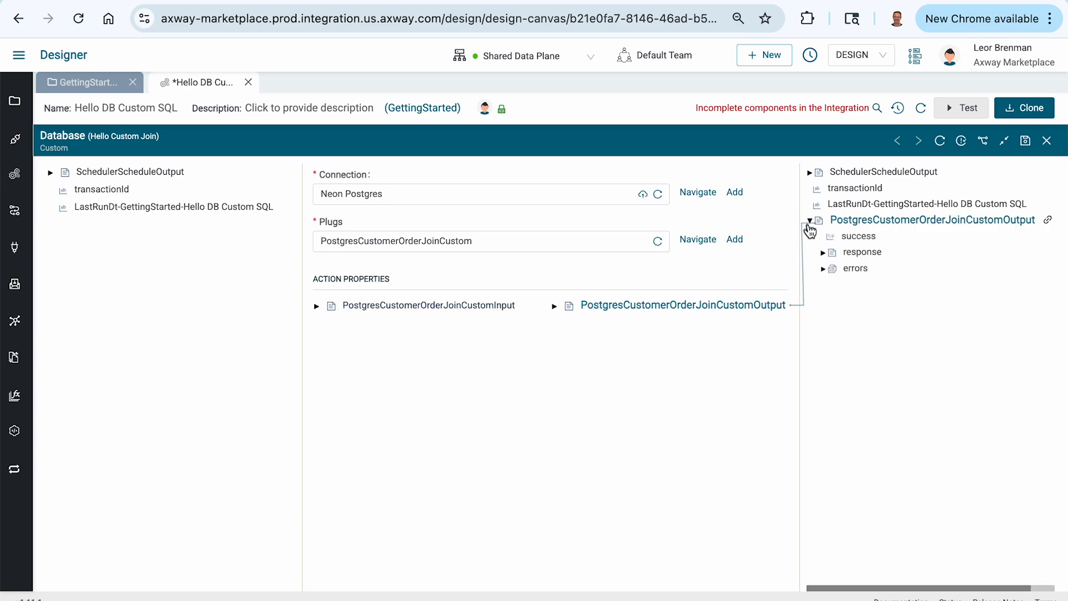
left_click(823, 253)
left_click(837, 269)
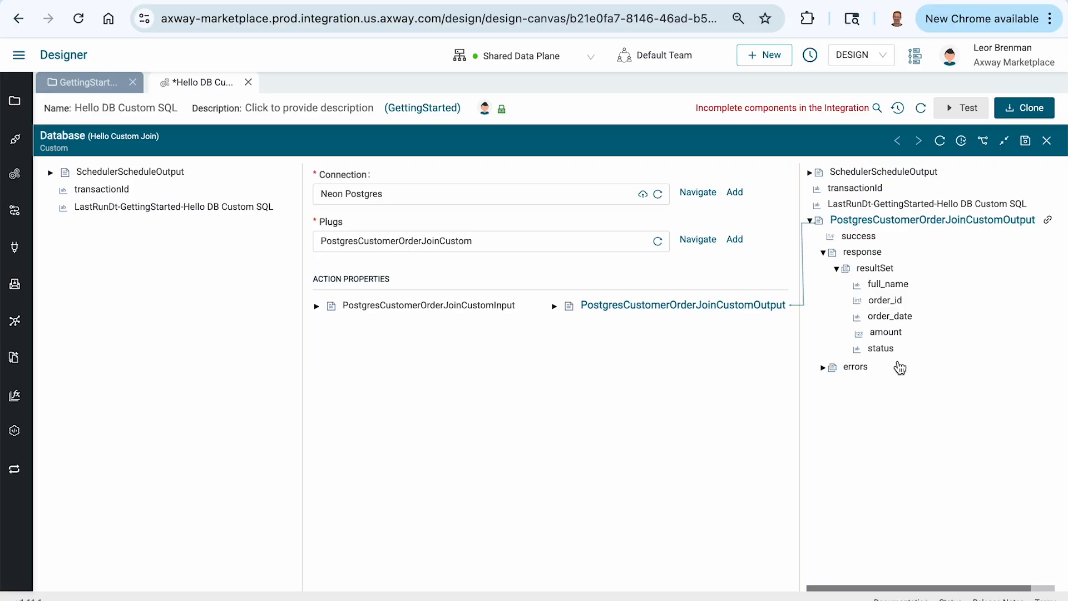
left_click(1026, 141)
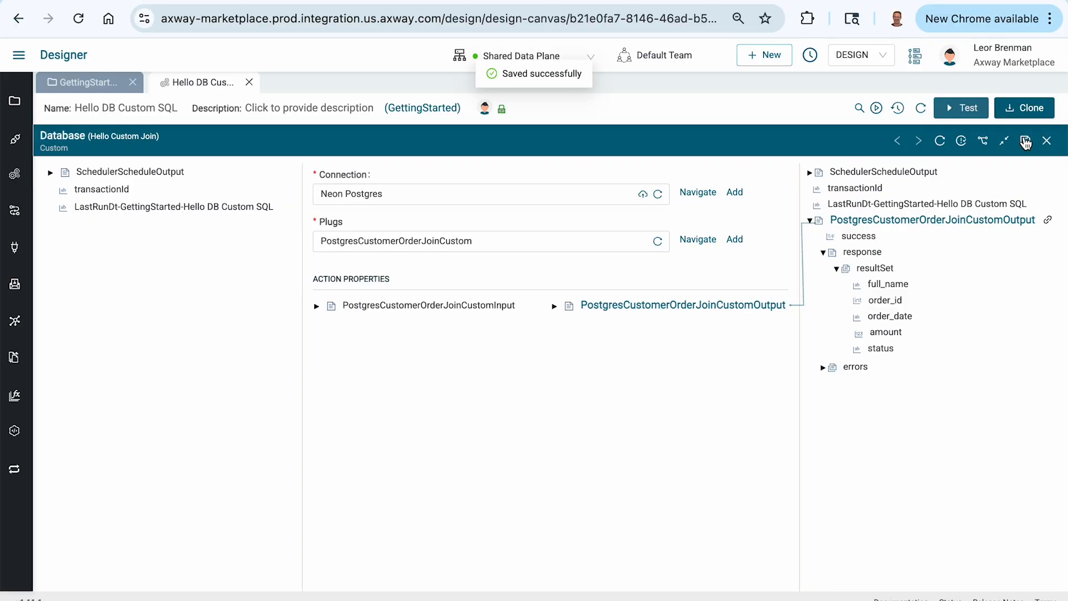
left_click(1046, 141)
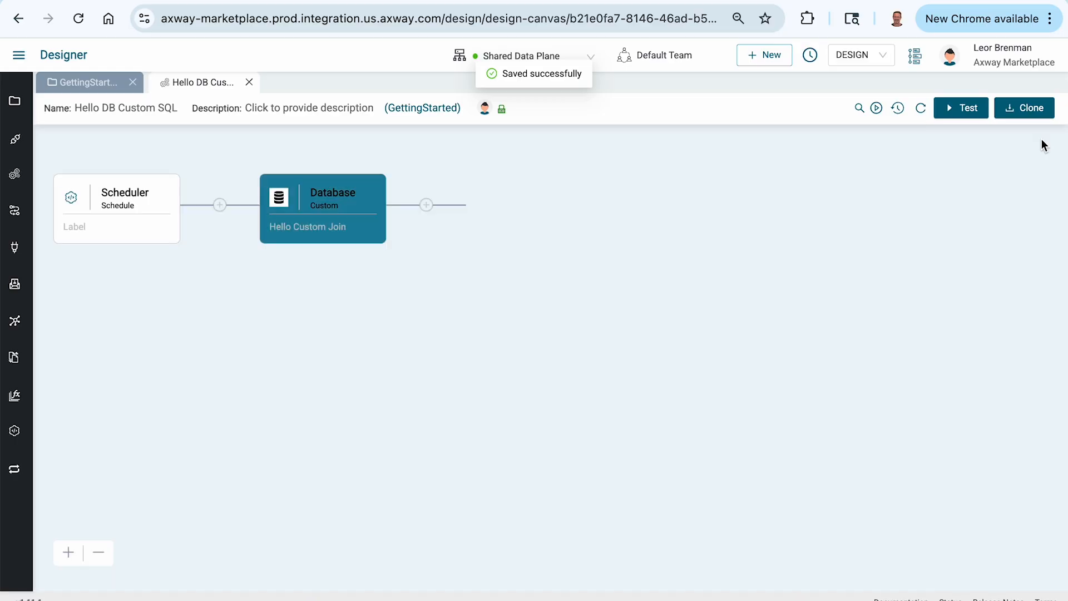
Step: Test the integration and open the Hello Custom Join step's output, expanding PostgresCustomerOrderJoinCustomOutput down to the resultSet entries
left_click(966, 115)
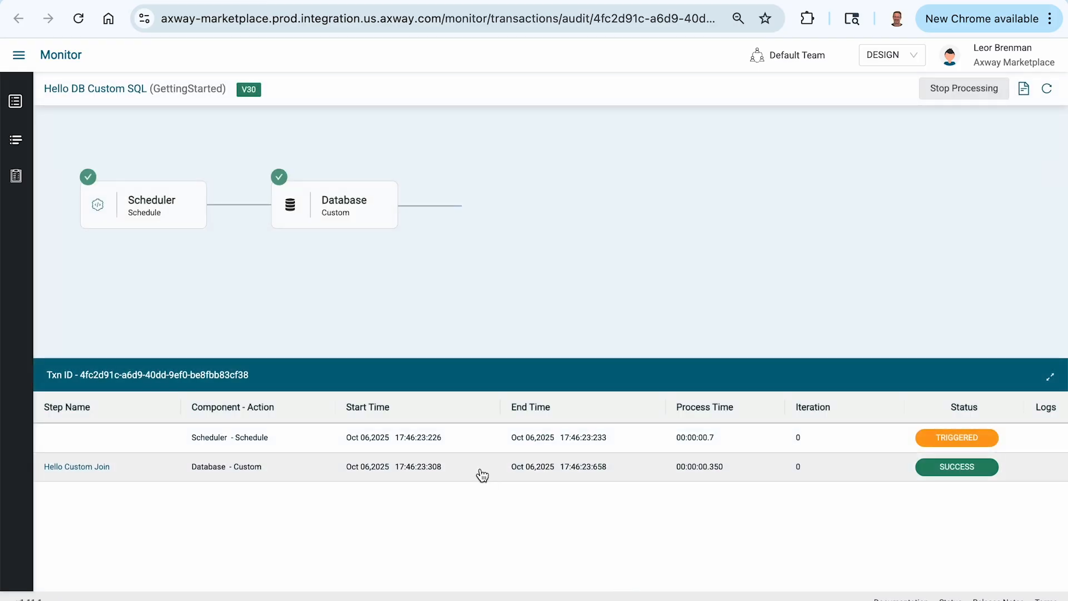
left_click(482, 475)
left_click(556, 275)
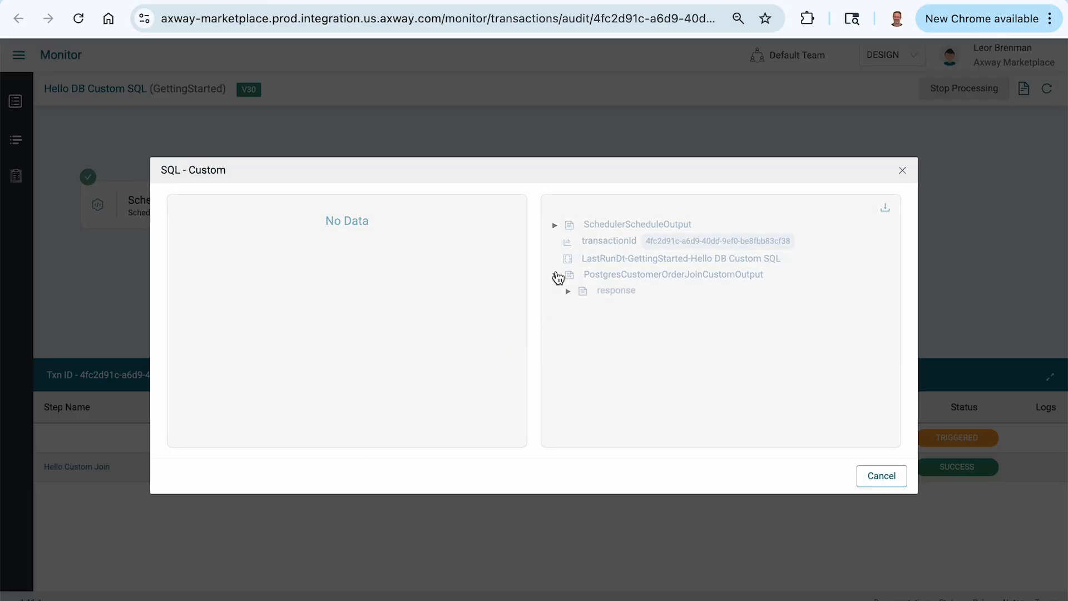
left_click(568, 291)
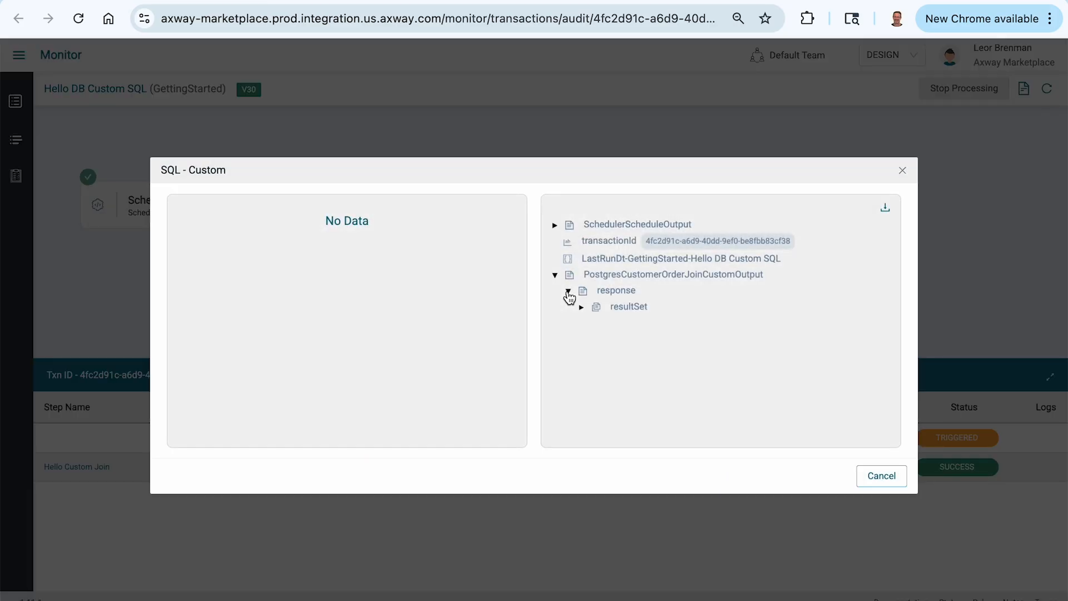
left_click(579, 307)
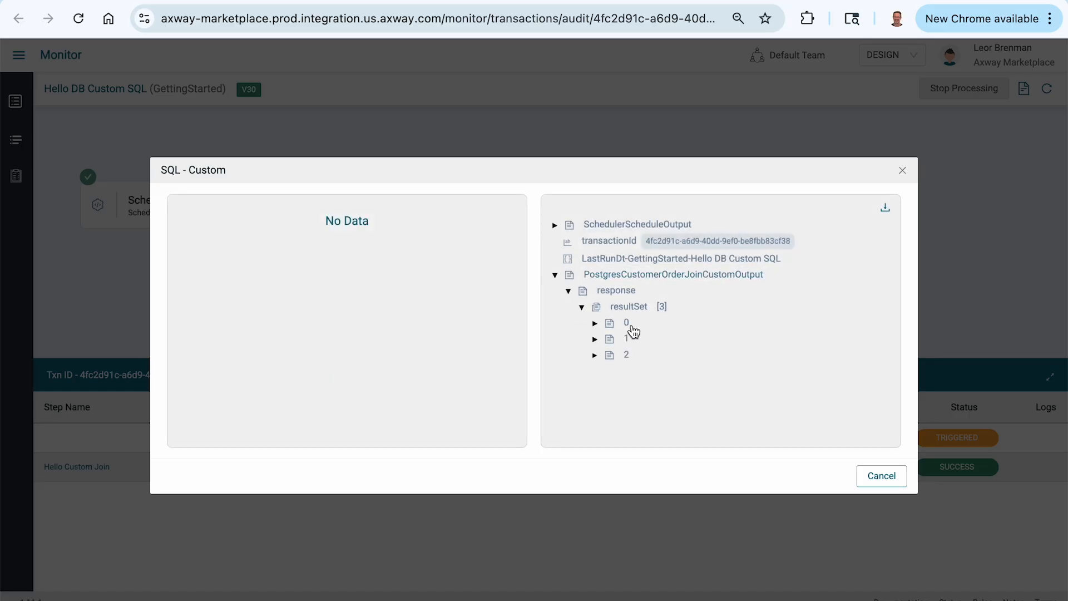
Step: Expand resultSet records 0, 1 and 2 and review each one's customer name, order ID, order date, amount and status
left_click(594, 323)
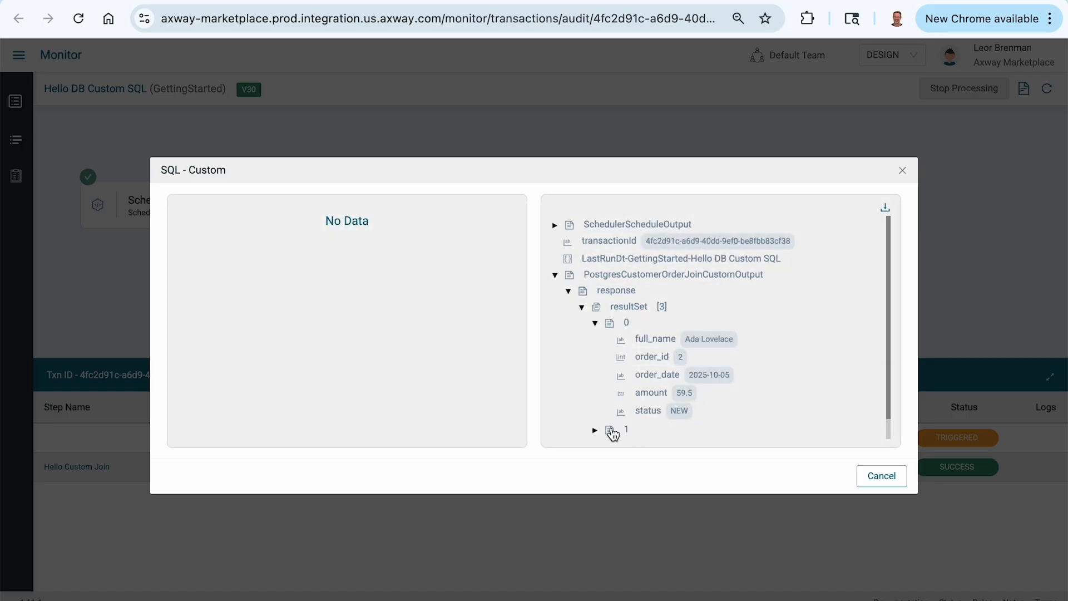
left_click(595, 430)
scroll(638, 375, "down", 2)
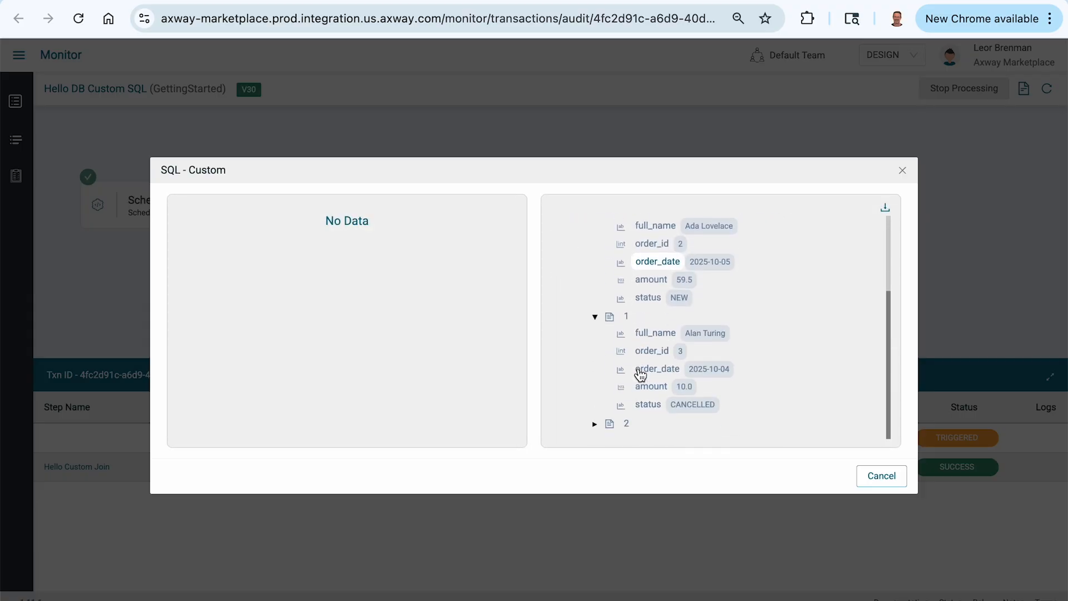
left_click(596, 423)
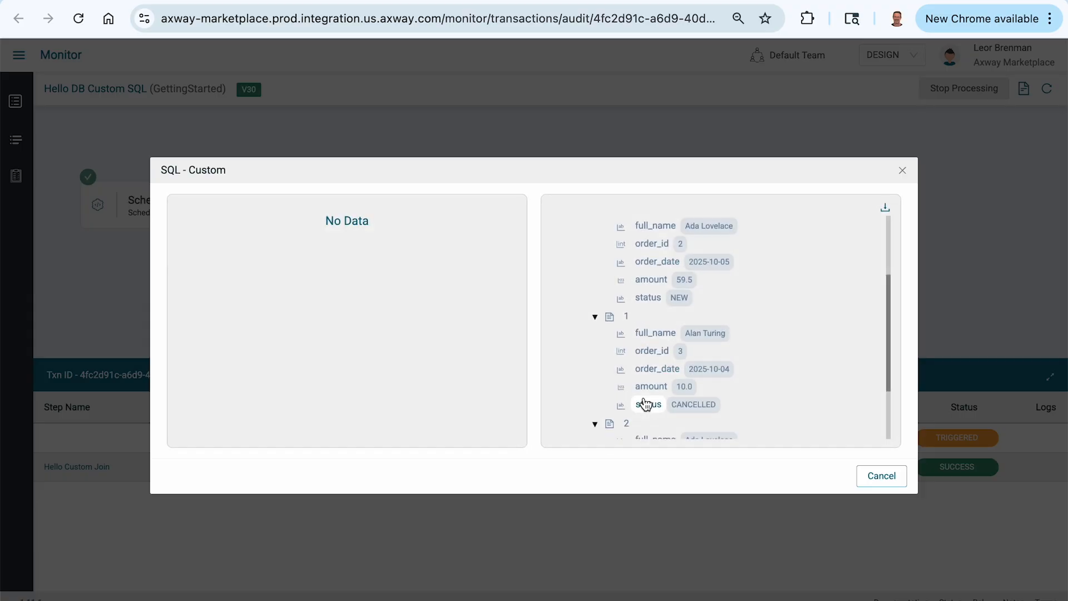
scroll(644, 403, "down", 2)
scroll(645, 403, "up", 2)
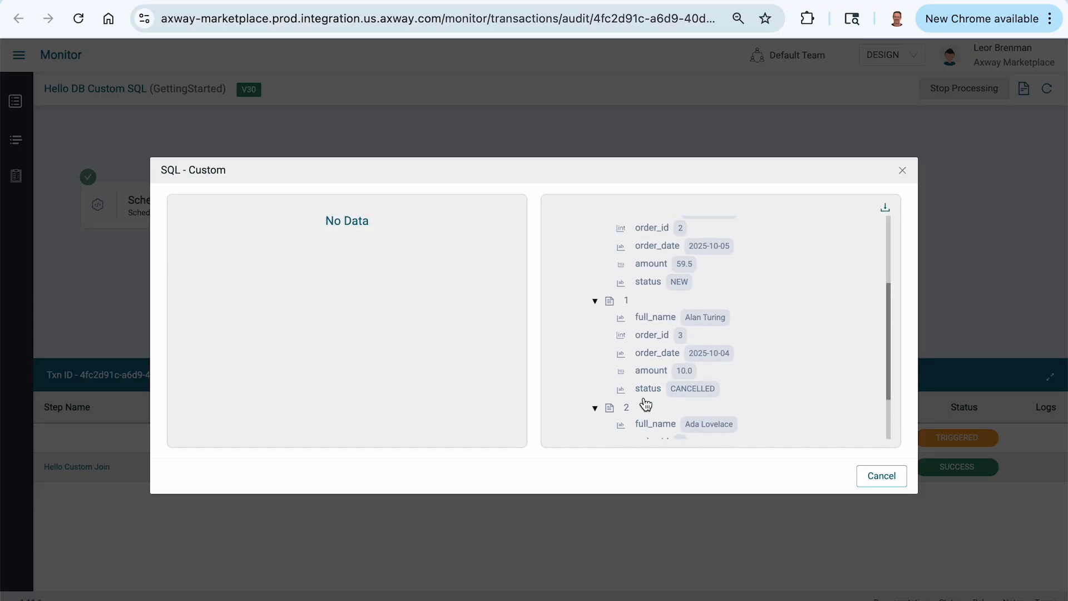